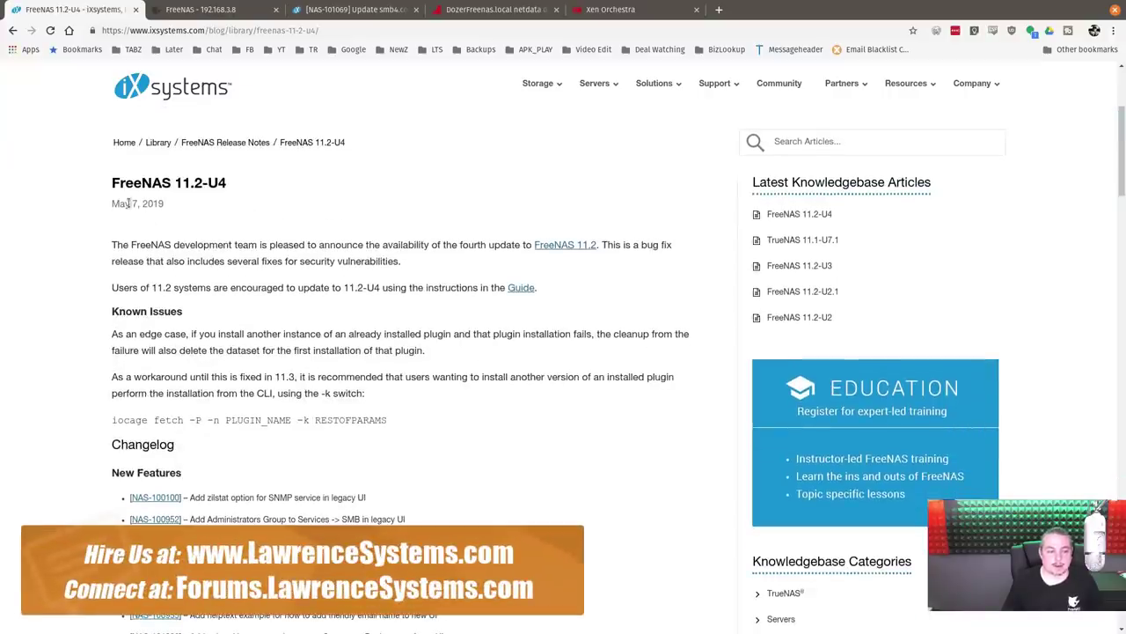
# - Switch to the FreeNAS dashboard and look over its system, pool, CPU and load average widgets
pyautogui.click(244, 10)
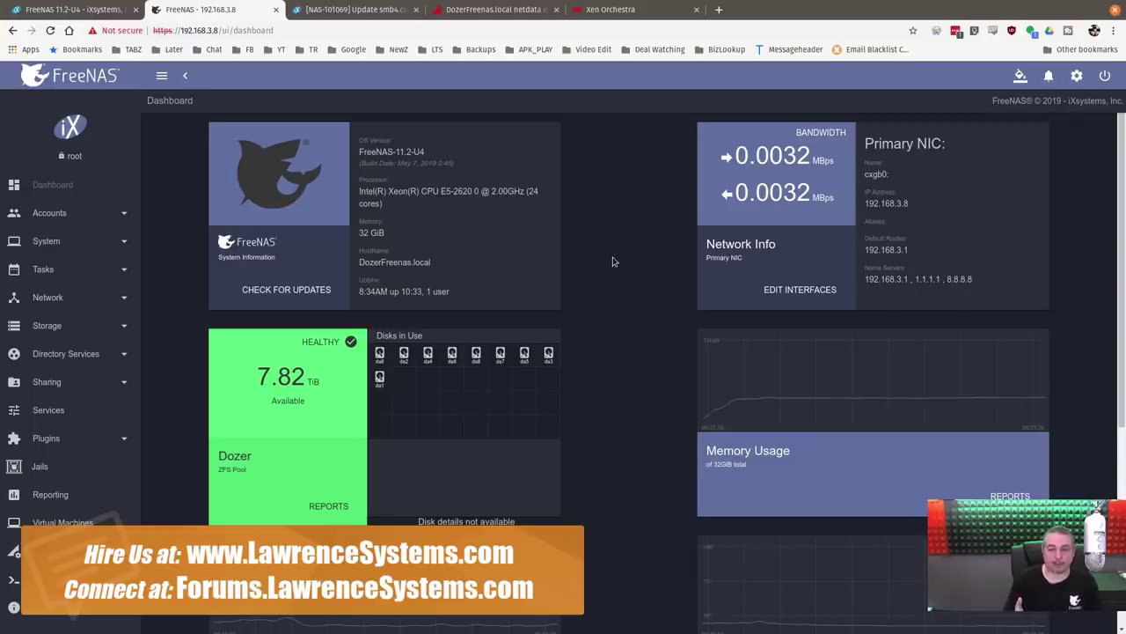
pyautogui.scroll(-4, 611, 257)
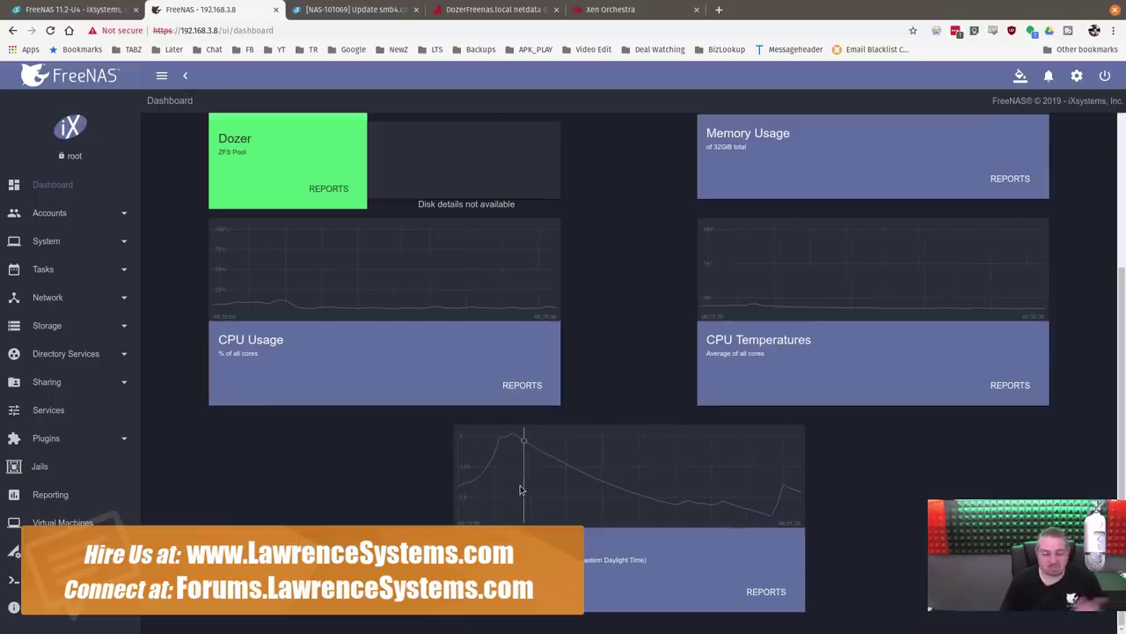
pyautogui.scroll(3, 520, 490)
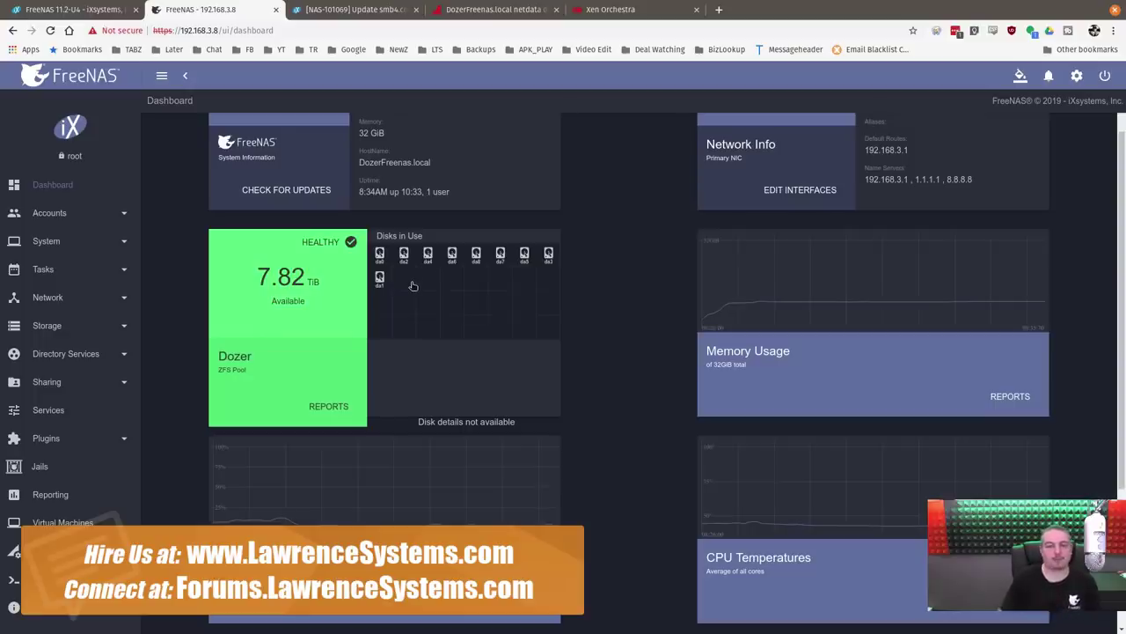
pyautogui.scroll(2, 631, 368)
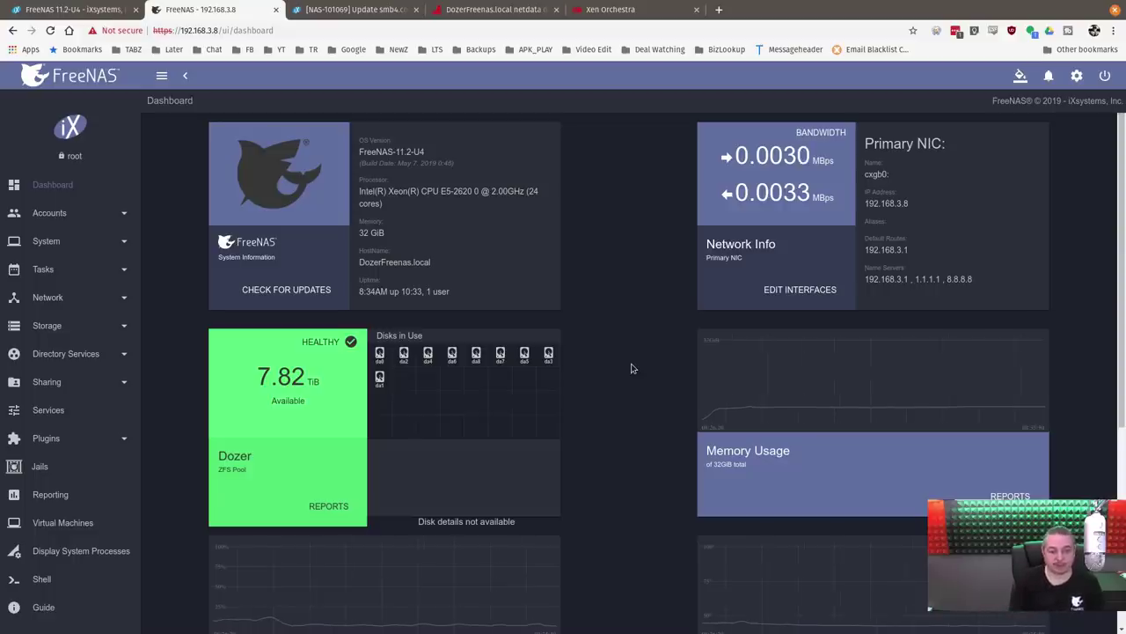
# - View the storage list in Xen Orchestra and the netdata system overview for DozerFreenas.local
pyautogui.click(609, 10)
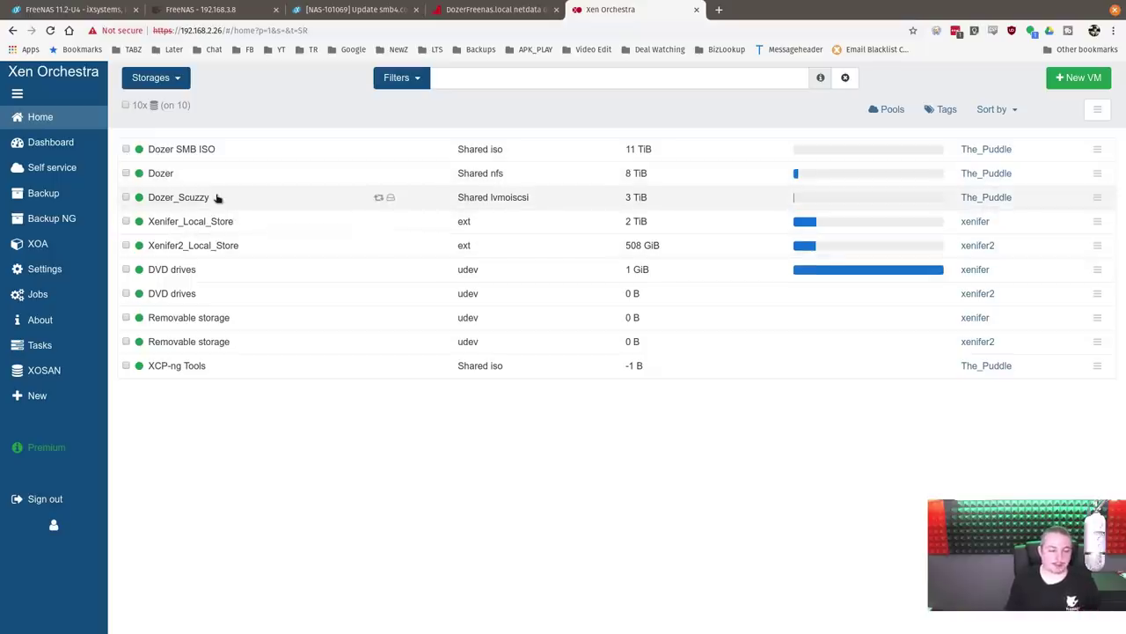
pyautogui.click(492, 10)
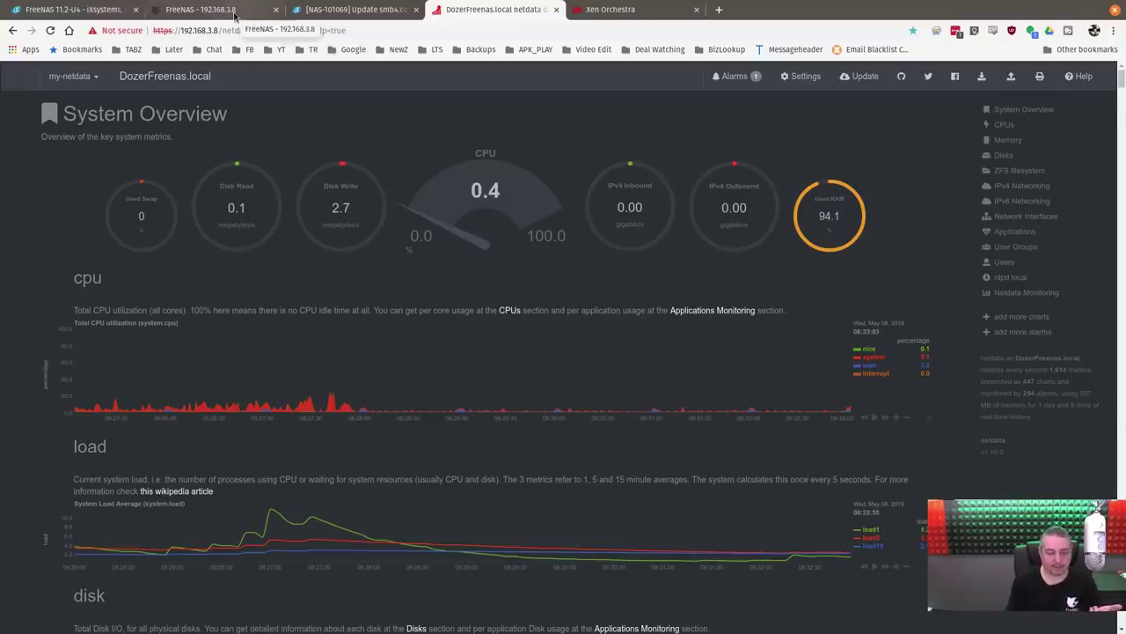
# - Return to the FreeNAS dashboard and view the available sharing types
pyautogui.click(235, 13)
pyautogui.click(74, 388)
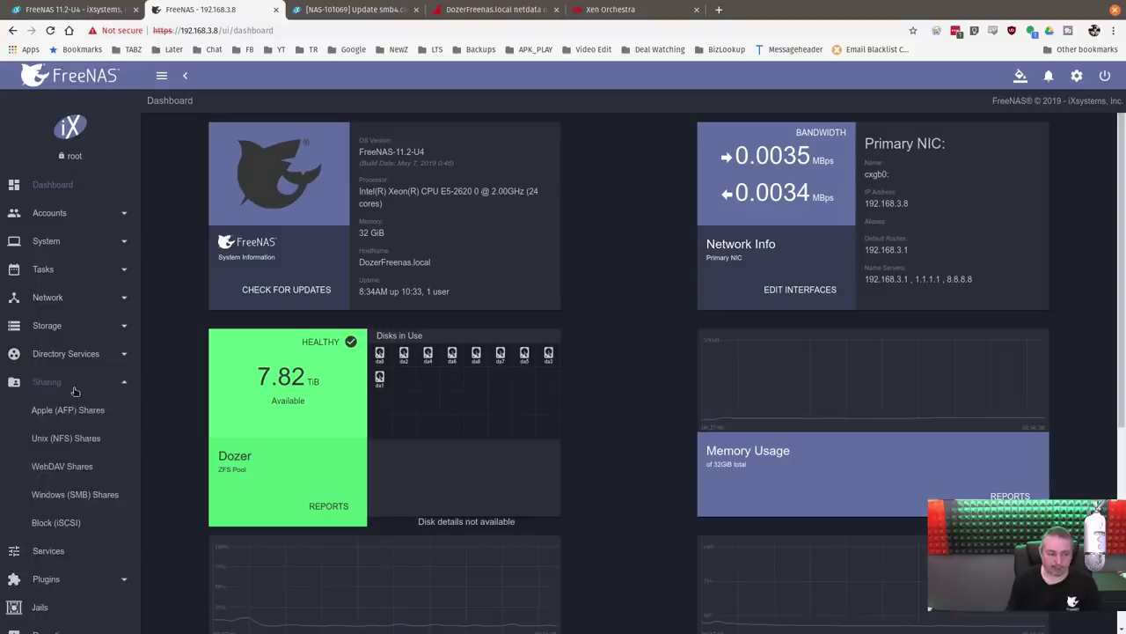
pyautogui.click(75, 388)
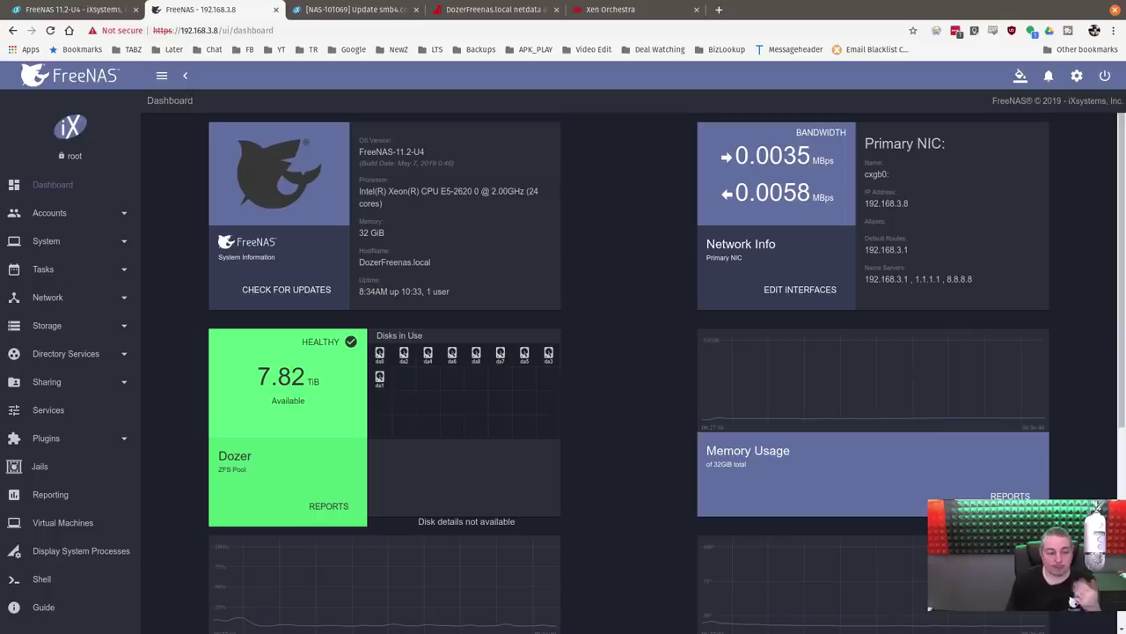
# - Inspect the details of the individual disks in use in the Dozer pool
pyautogui.scroll(-3, 615, 350)
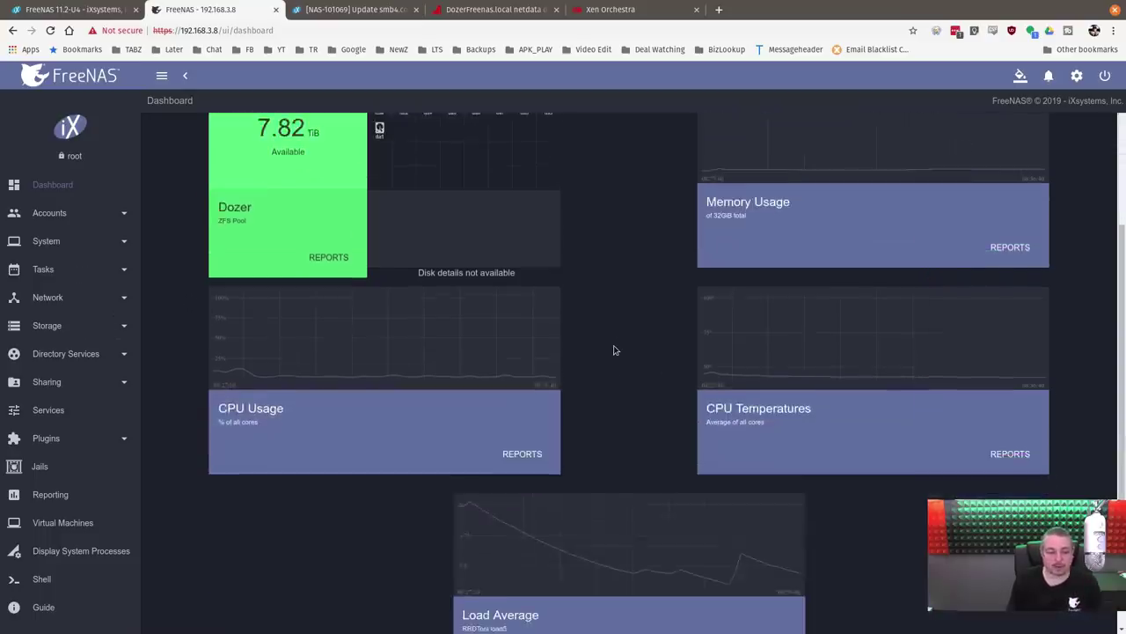
pyautogui.scroll(-1, 615, 350)
pyautogui.scroll(3, 615, 350)
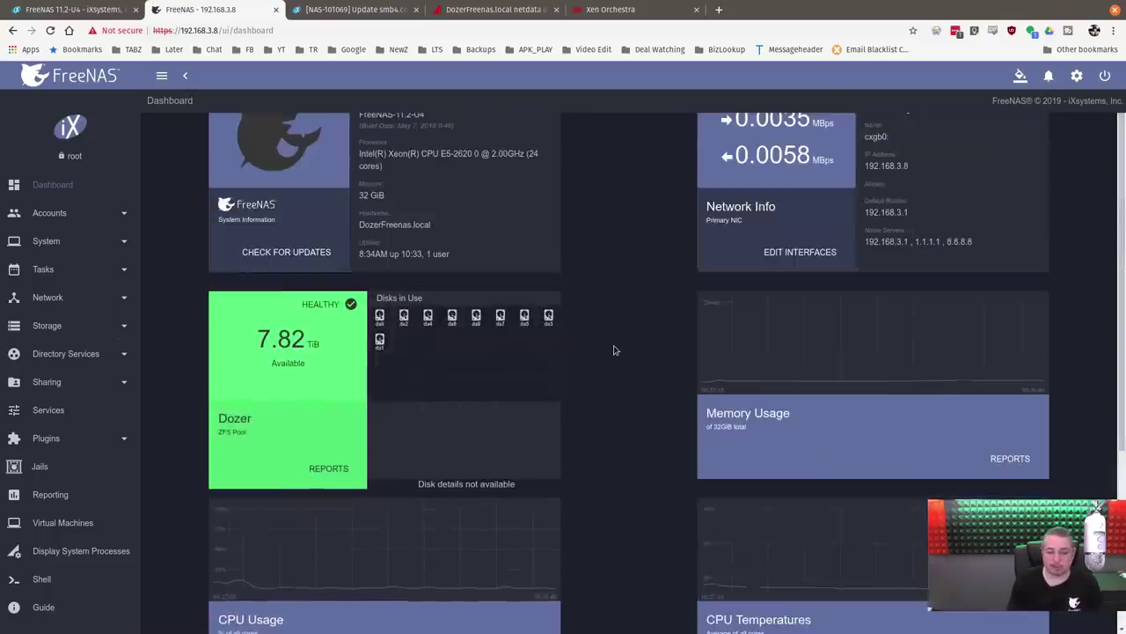
pyautogui.click(379, 315)
pyautogui.click(403, 315)
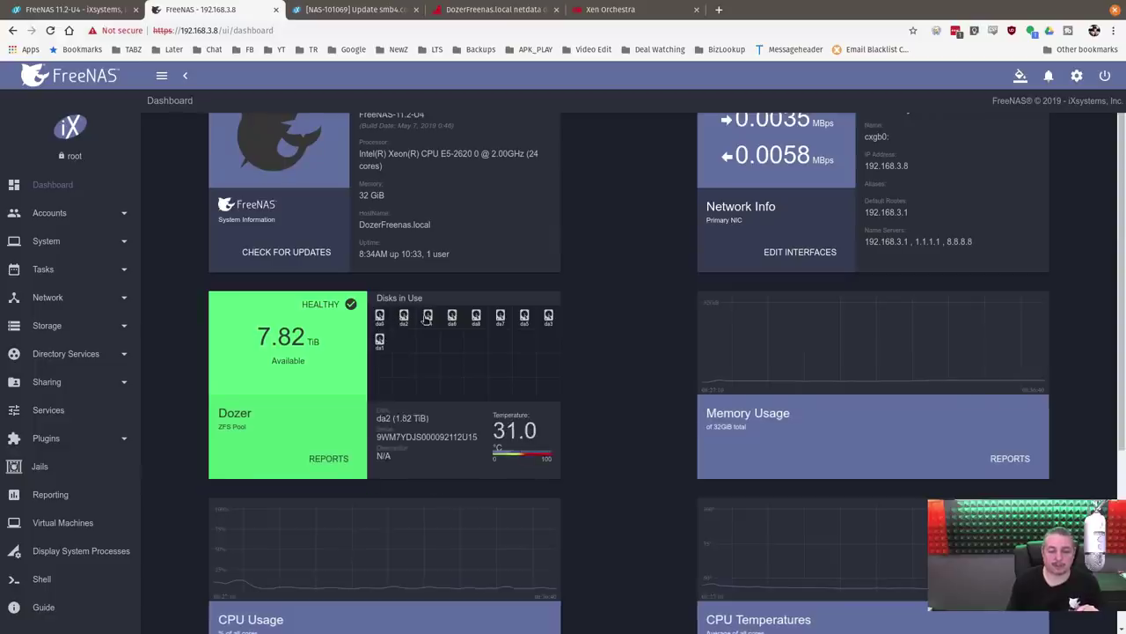
pyautogui.click(428, 319)
pyautogui.click(454, 318)
pyautogui.click(480, 320)
pyautogui.click(501, 319)
pyautogui.click(524, 319)
pyautogui.click(549, 318)
pyautogui.click(379, 340)
pyautogui.click(406, 320)
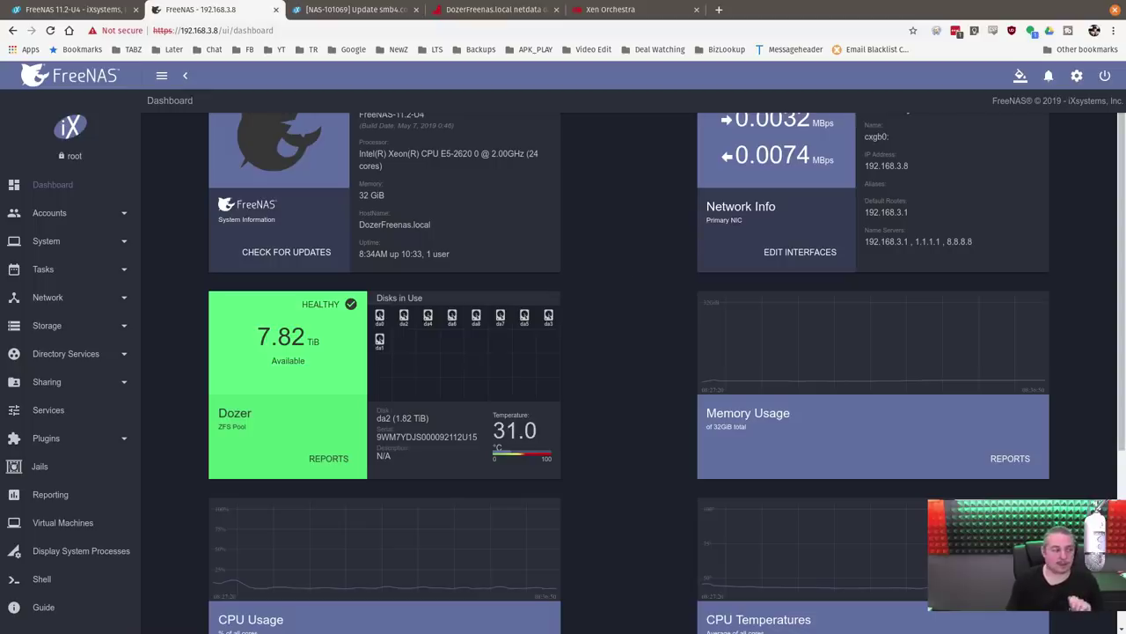
# - Reopen the closed Reddit thread "11.2-U4 update not found" and read the post, its freenas-update -v update command and the comment
pyautogui.hotkey('ctrl', 'shift', 't')
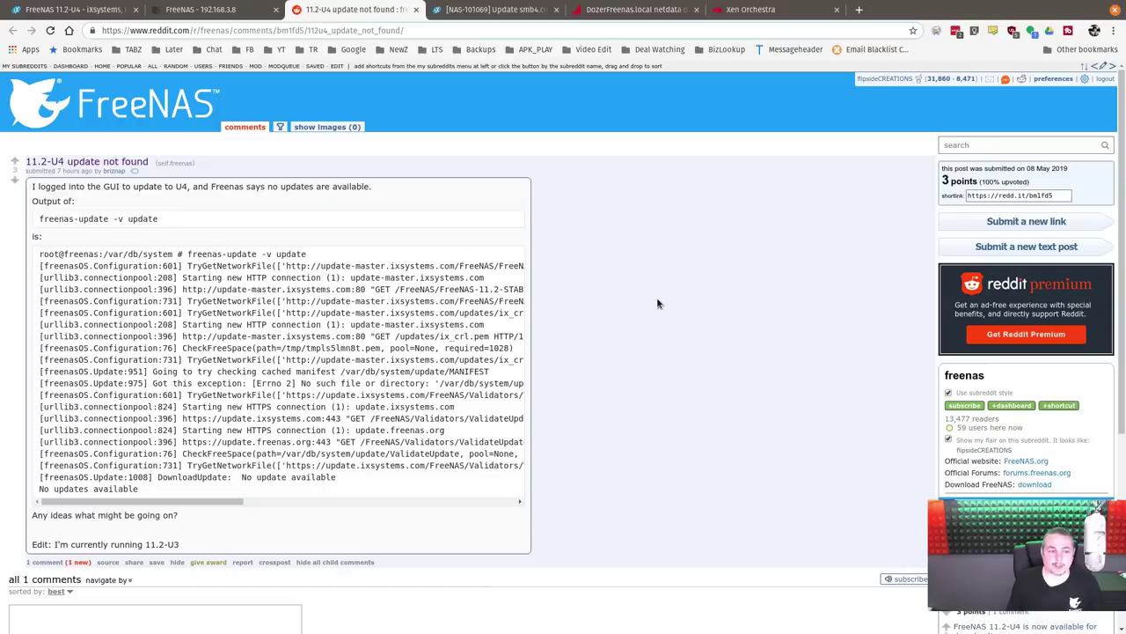
pyautogui.tripleClick(60, 214)
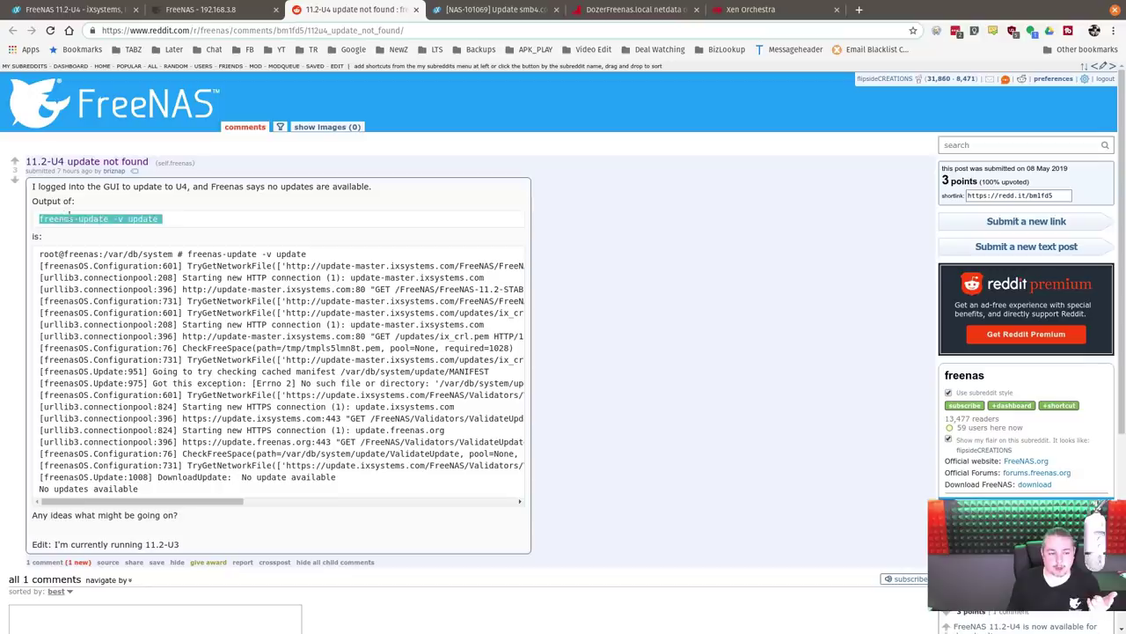
pyautogui.click(692, 283)
pyautogui.scroll(-5, 686, 281)
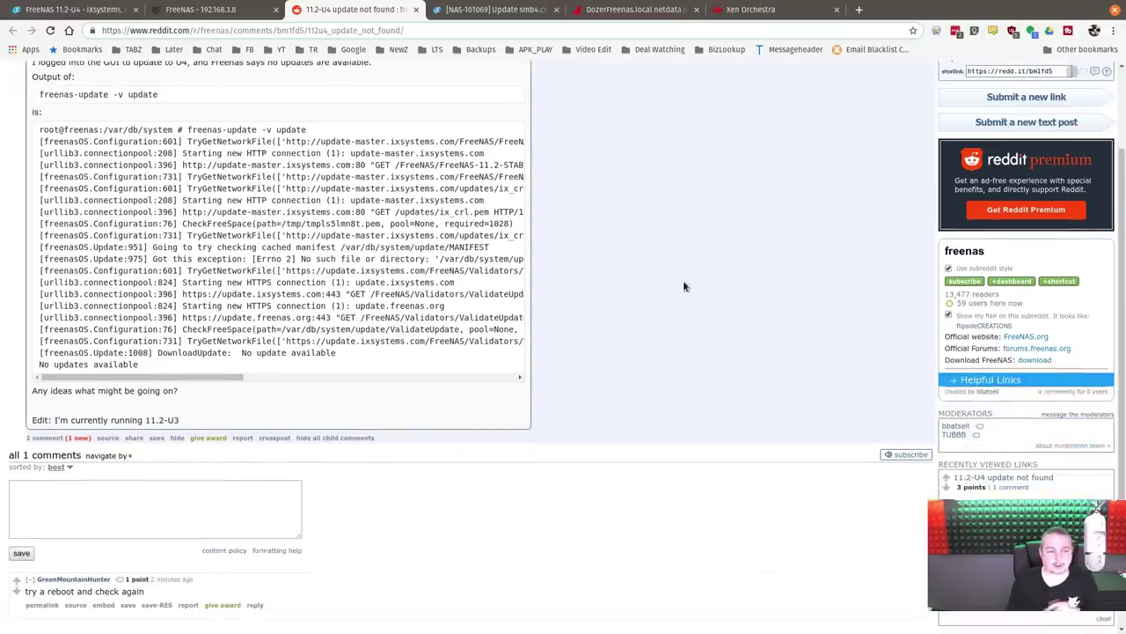
pyautogui.scroll(4, 694, 429)
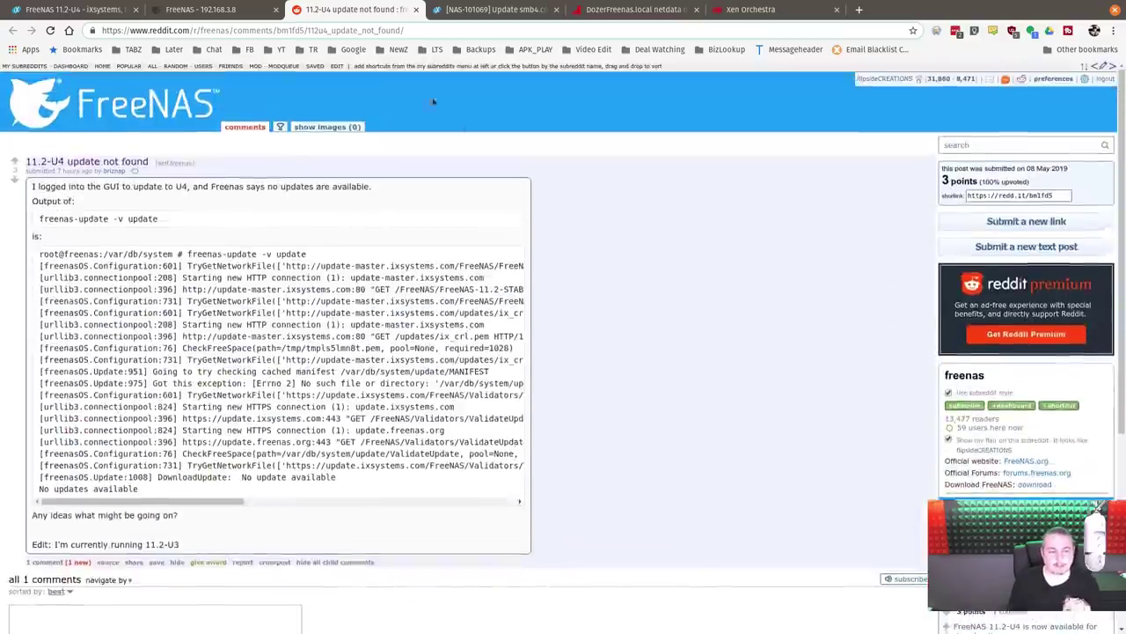
# - Return to the FreeNAS 11.2-U4 release notes and highlight the iocage fetch workaround command under Known Issues
pyautogui.click(197, 10)
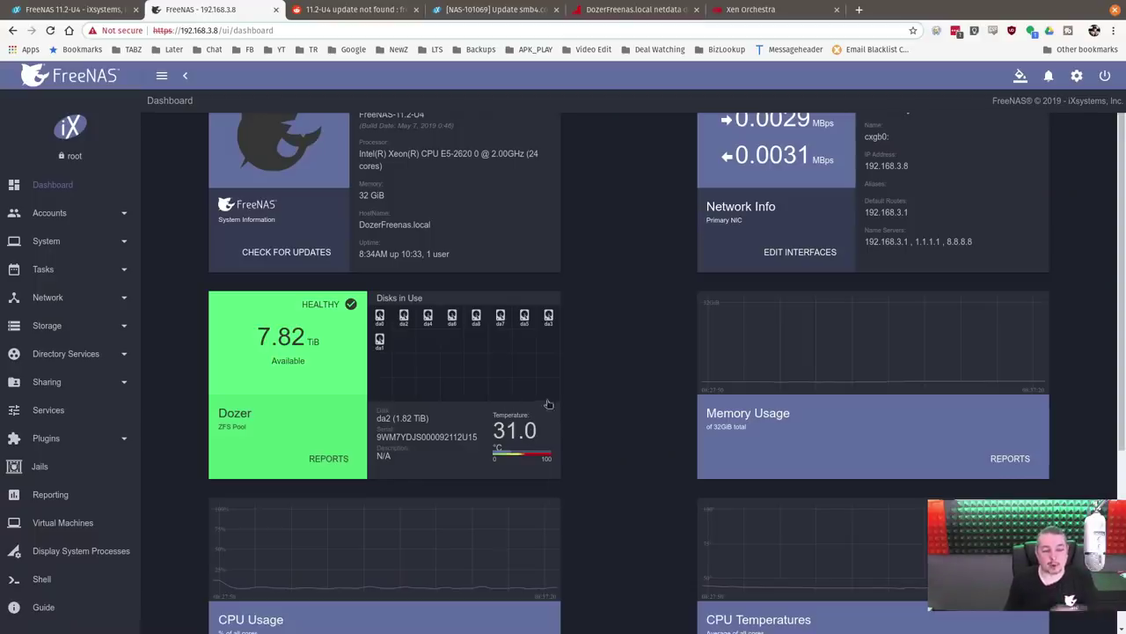
pyautogui.click(141, 5)
pyautogui.scroll(-3, 352, 330)
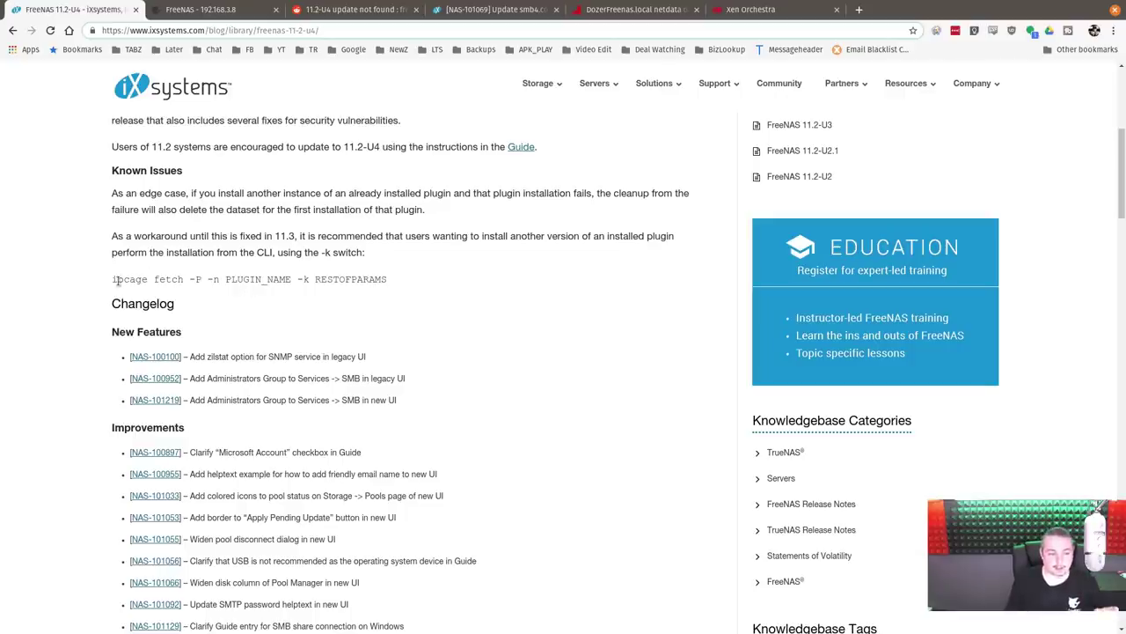
pyautogui.moveTo(115, 279); pyautogui.dragTo(388, 280)
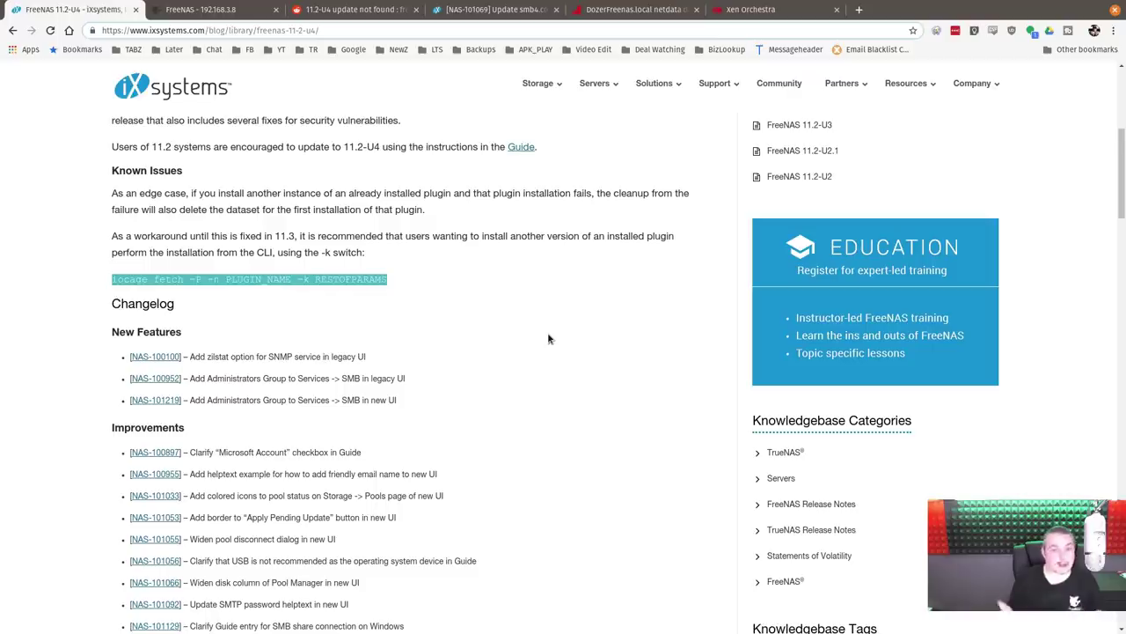
# - Read through the new features, improvements and bug fixes in the FreeNAS 11.2-U4 changelog
pyautogui.click(200, 10)
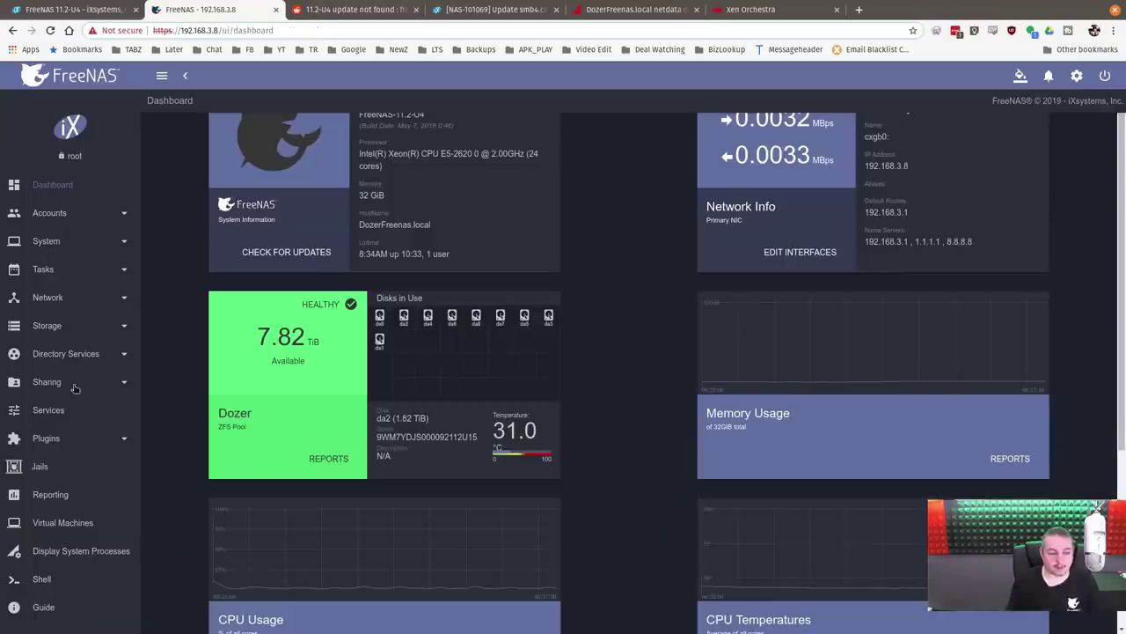
pyautogui.click(101, 10)
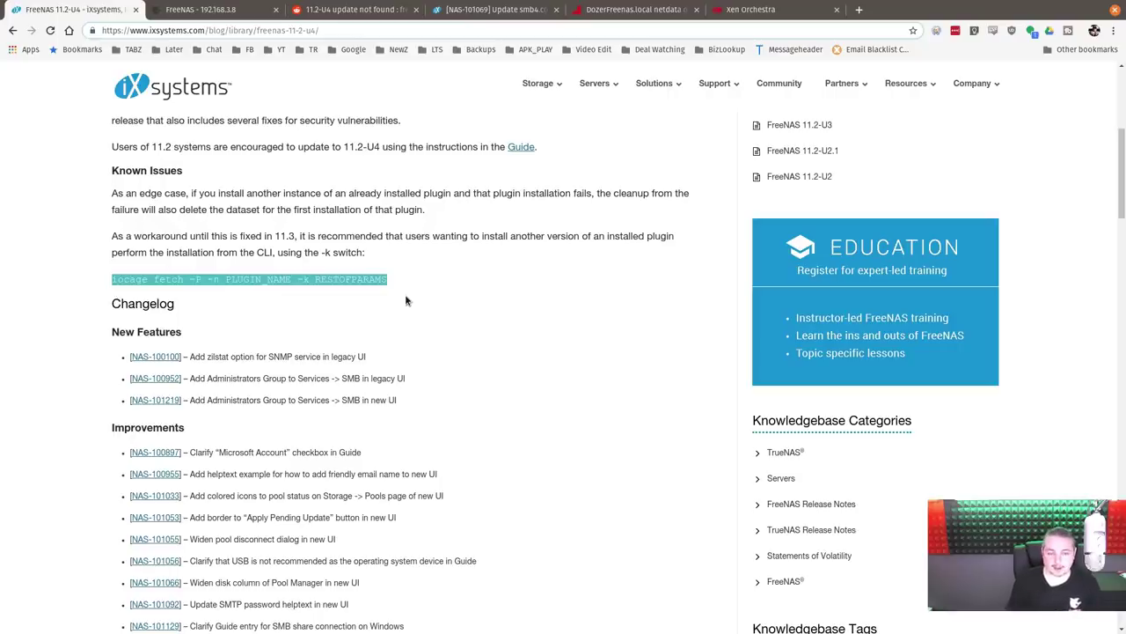
pyautogui.scroll(2, 406, 301)
pyautogui.scroll(-5, 406, 301)
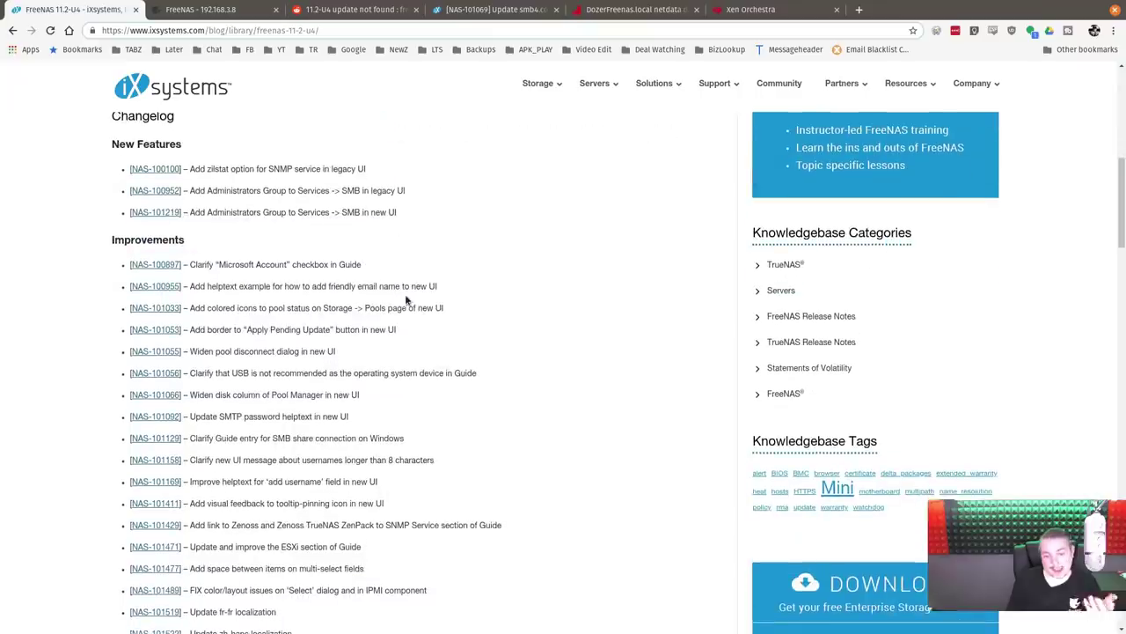
pyautogui.scroll(-4, 515, 278)
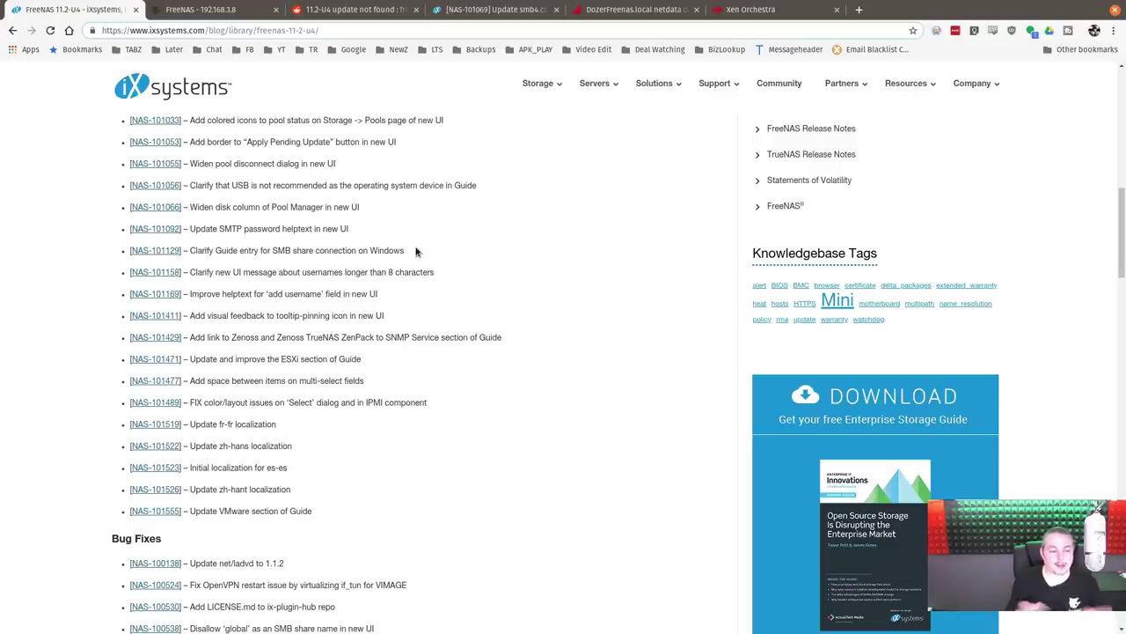
pyautogui.scroll(-2, 416, 253)
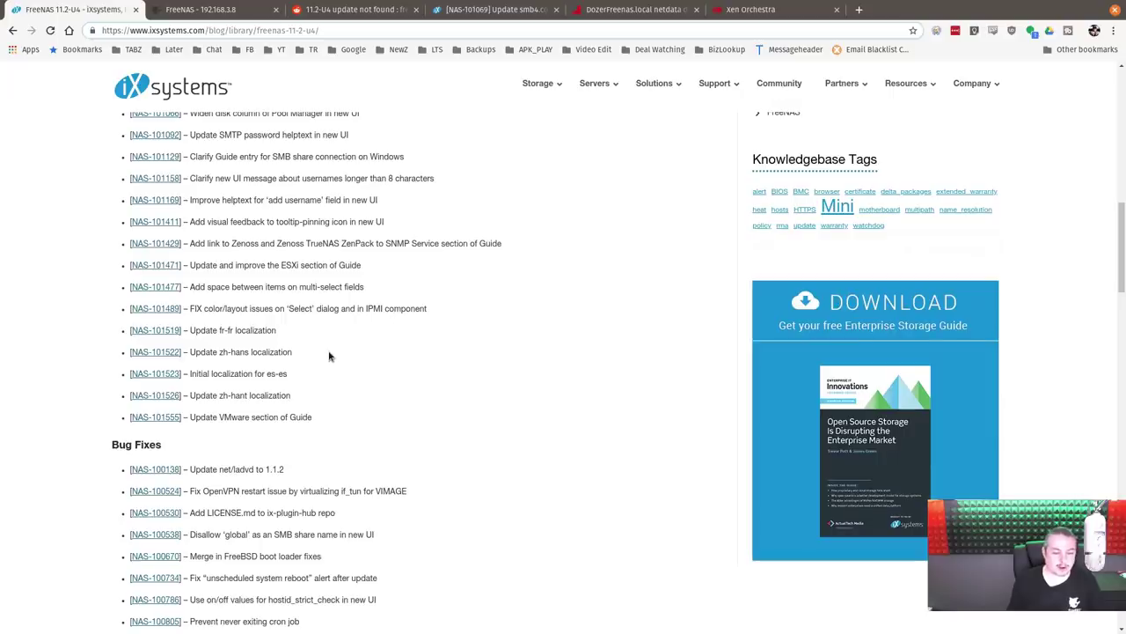
pyautogui.scroll(-2, 328, 356)
pyautogui.scroll(-2, 603, 360)
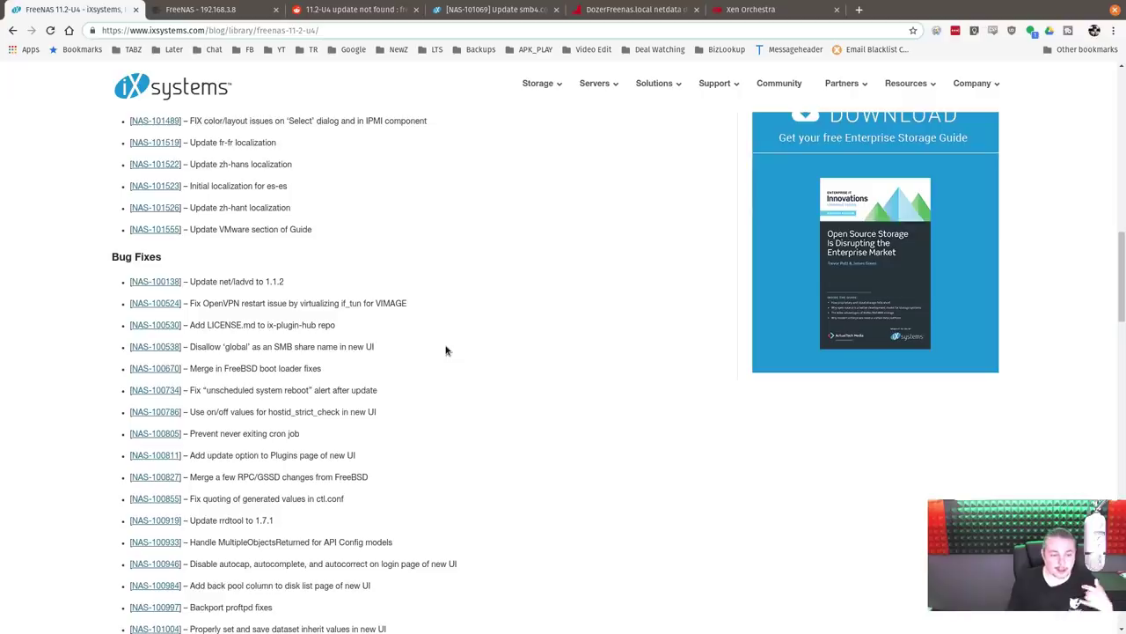
pyautogui.scroll(-4, 445, 352)
pyautogui.scroll(-11, 446, 350)
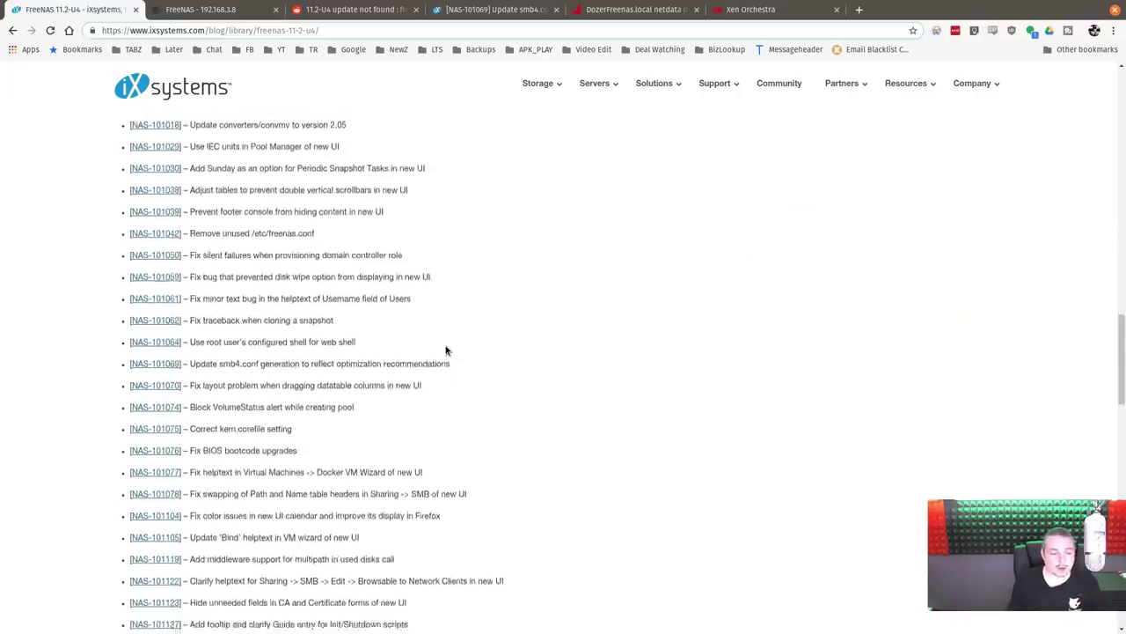
pyautogui.scroll(1, 445, 350)
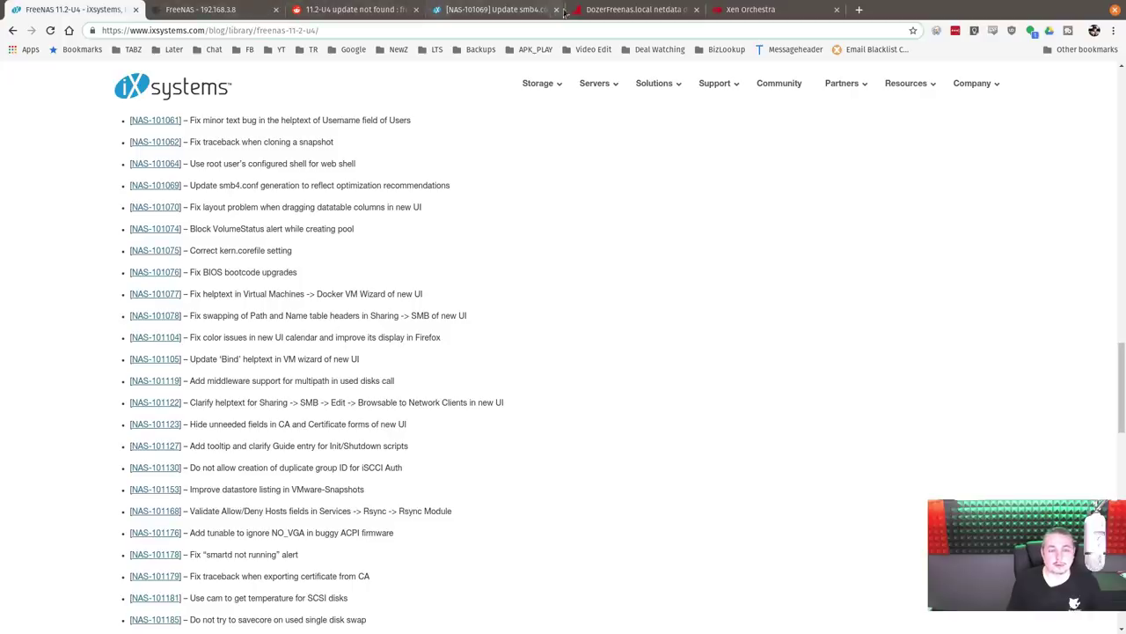
# - Read the details and description of Jira ticket NAS-101069 about smb4.conf generation
pyautogui.click(502, 9)
pyautogui.scroll(7, 465, 296)
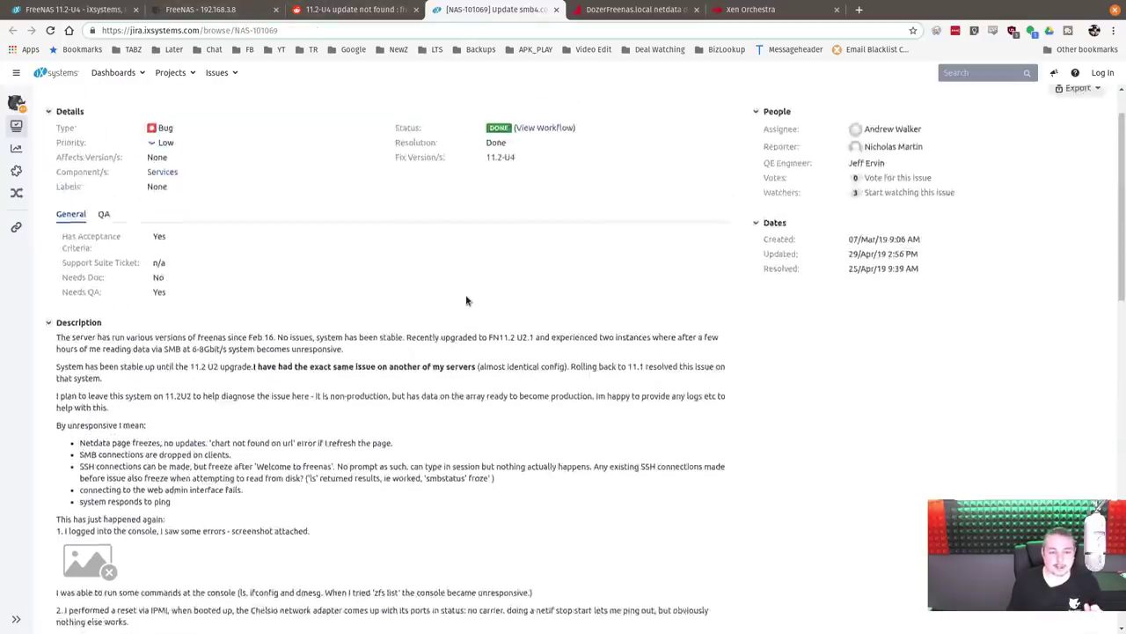
pyautogui.scroll(-2, 337, 322)
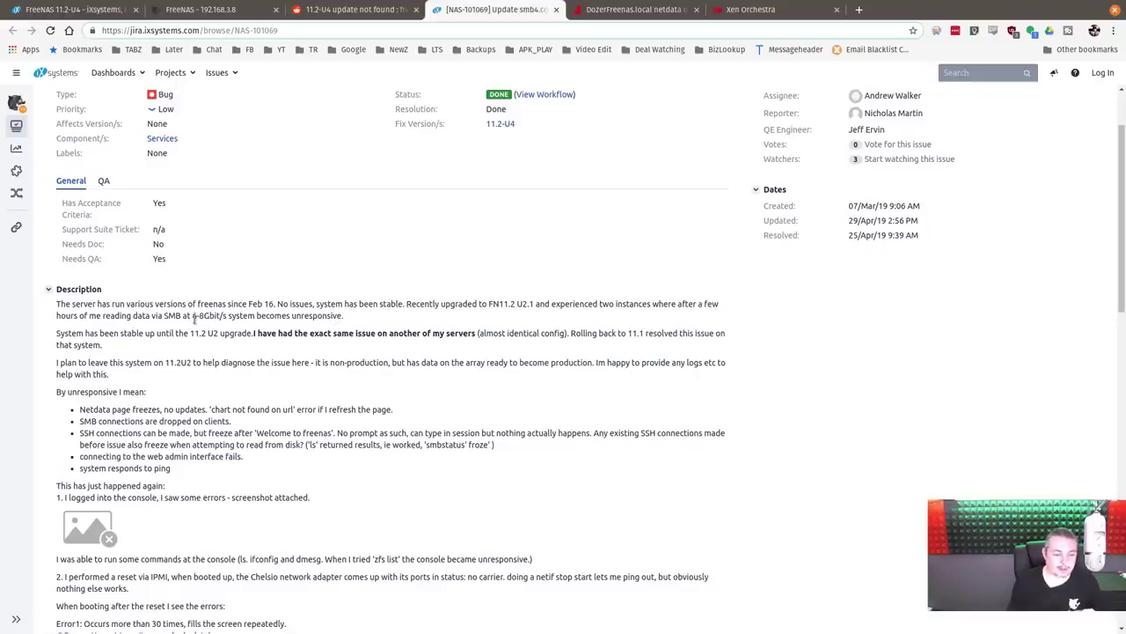
pyautogui.scroll(2, 382, 327)
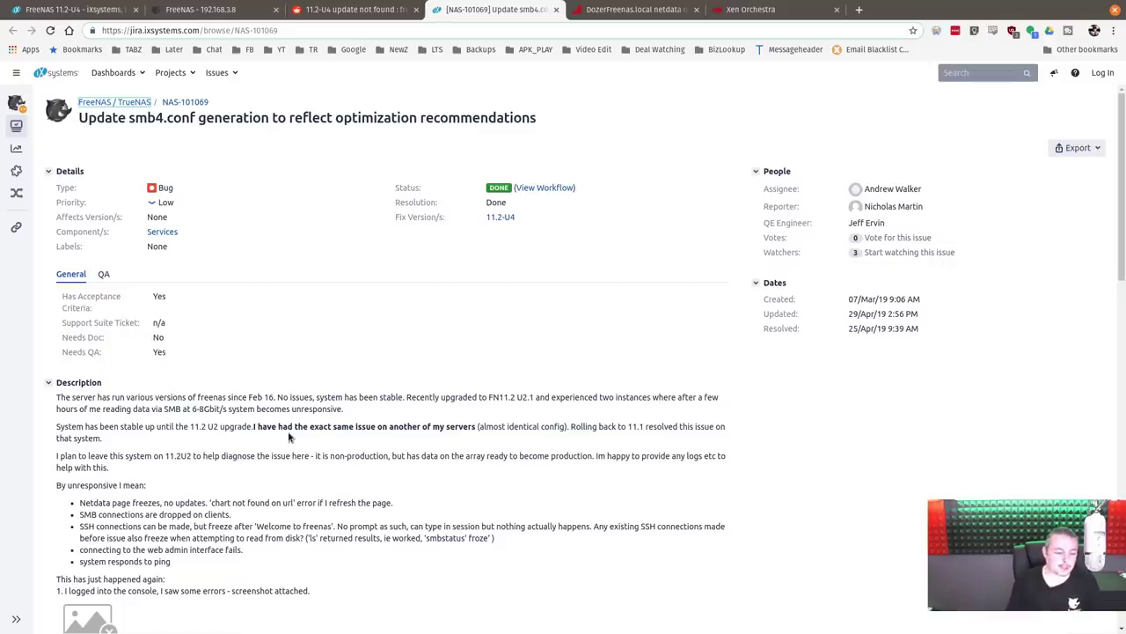
pyautogui.scroll(-2, 289, 435)
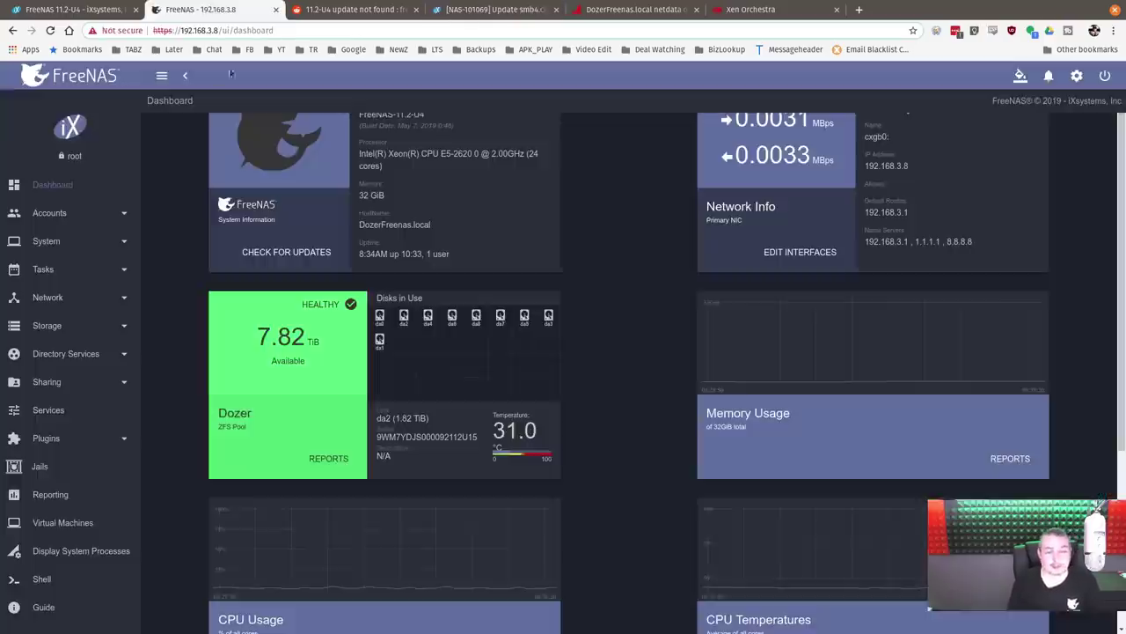
# - Go back to the FreeNAS dashboard and review the pool, memory and CPU widgets again
pyautogui.click(204, 9)
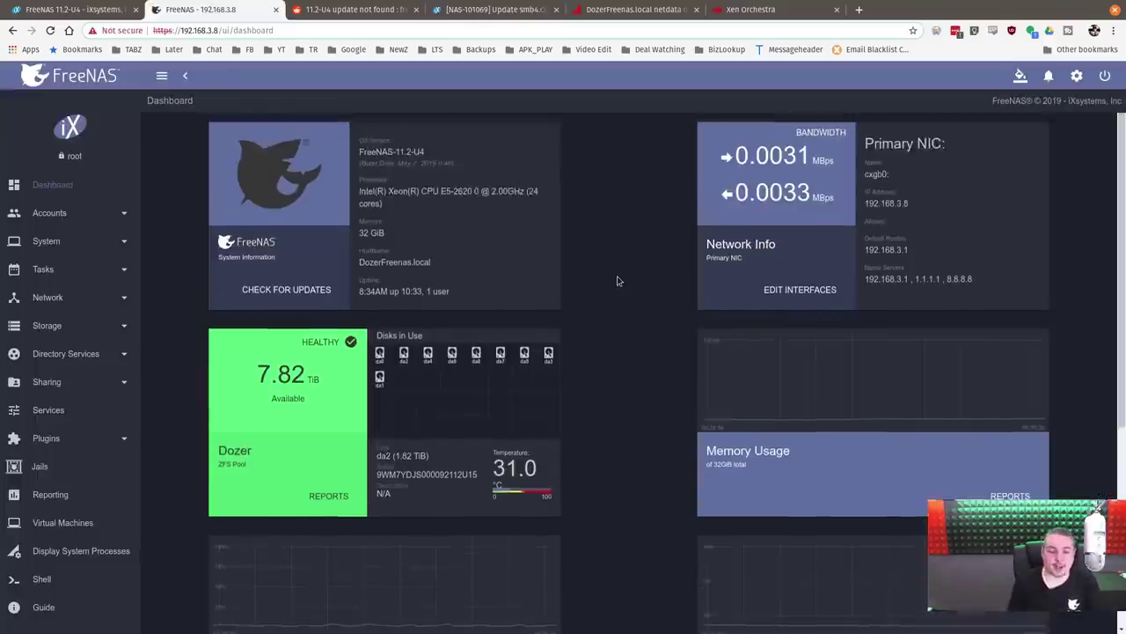
pyautogui.scroll(-3, 616, 279)
pyautogui.scroll(2, 618, 288)
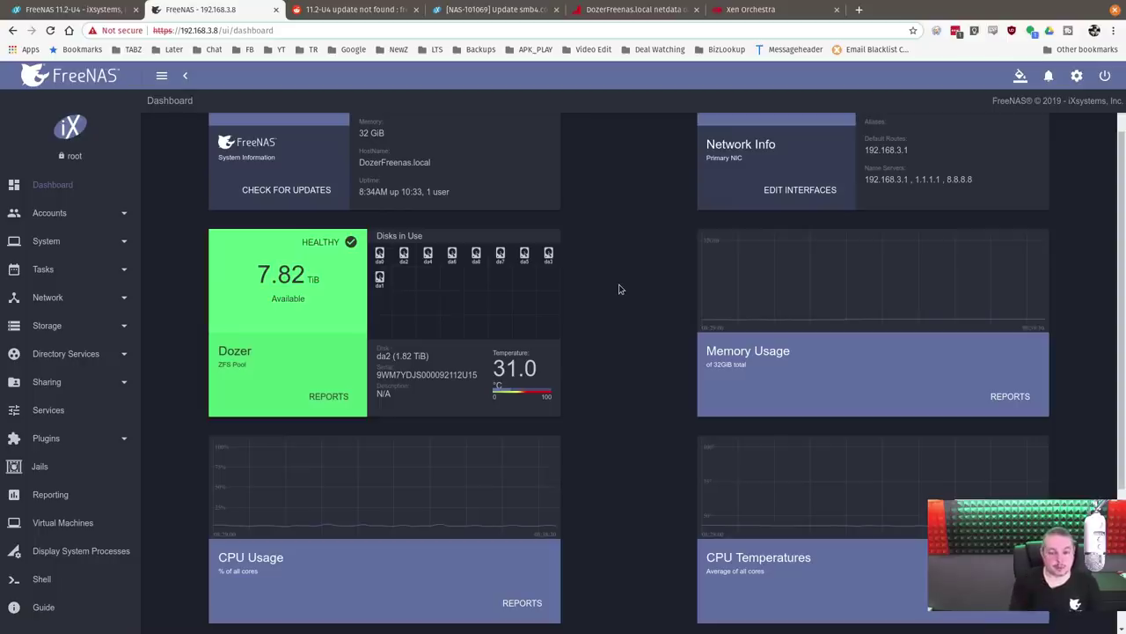
pyautogui.scroll(2, 619, 288)
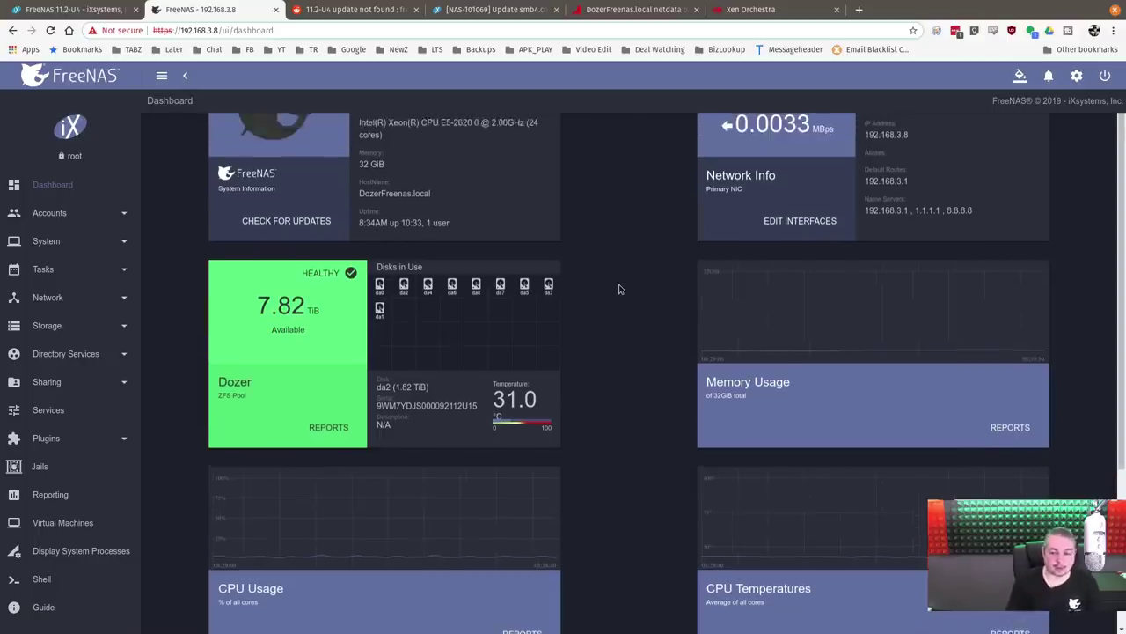
pyautogui.scroll(-3, 618, 288)
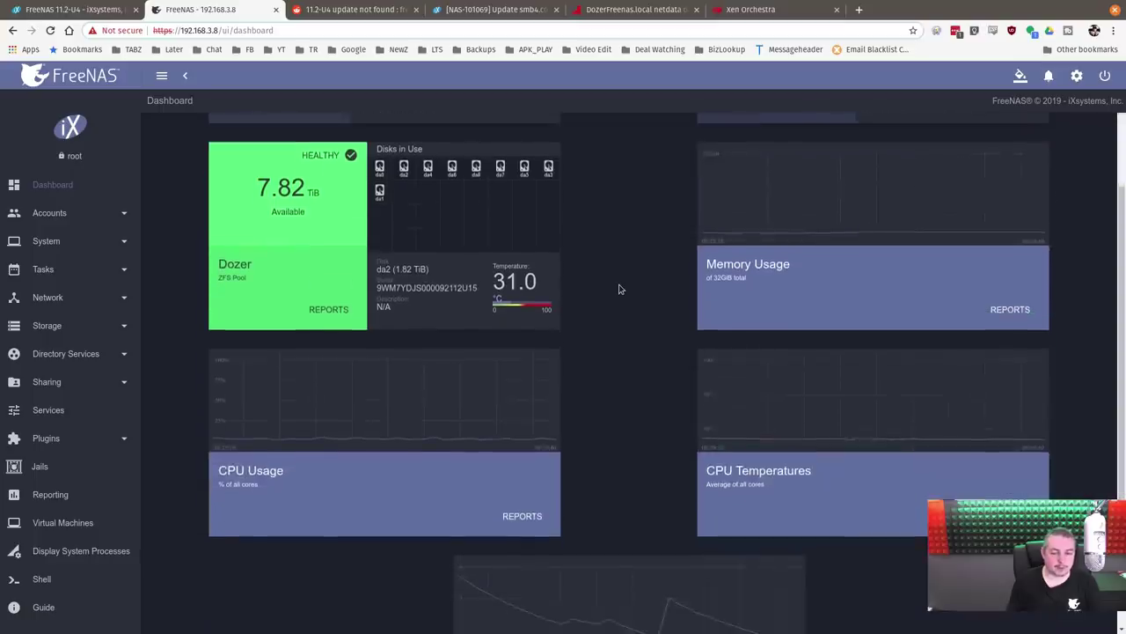
# - View the Virtual Machines summary on the FreeNAS server
pyautogui.scroll(3, 618, 288)
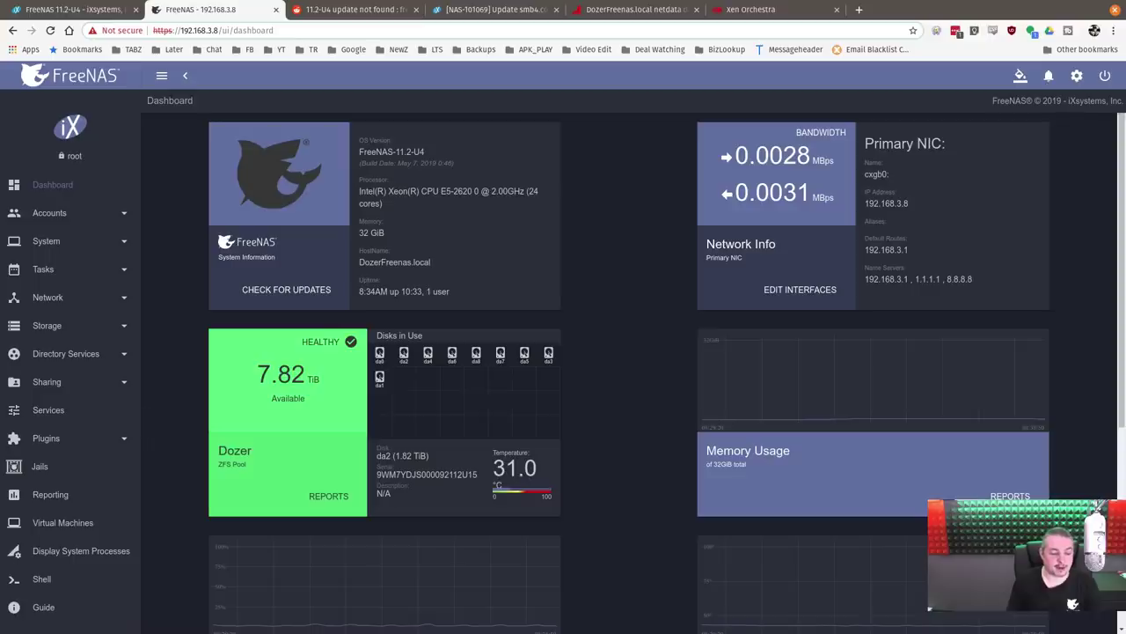
pyautogui.click(66, 524)
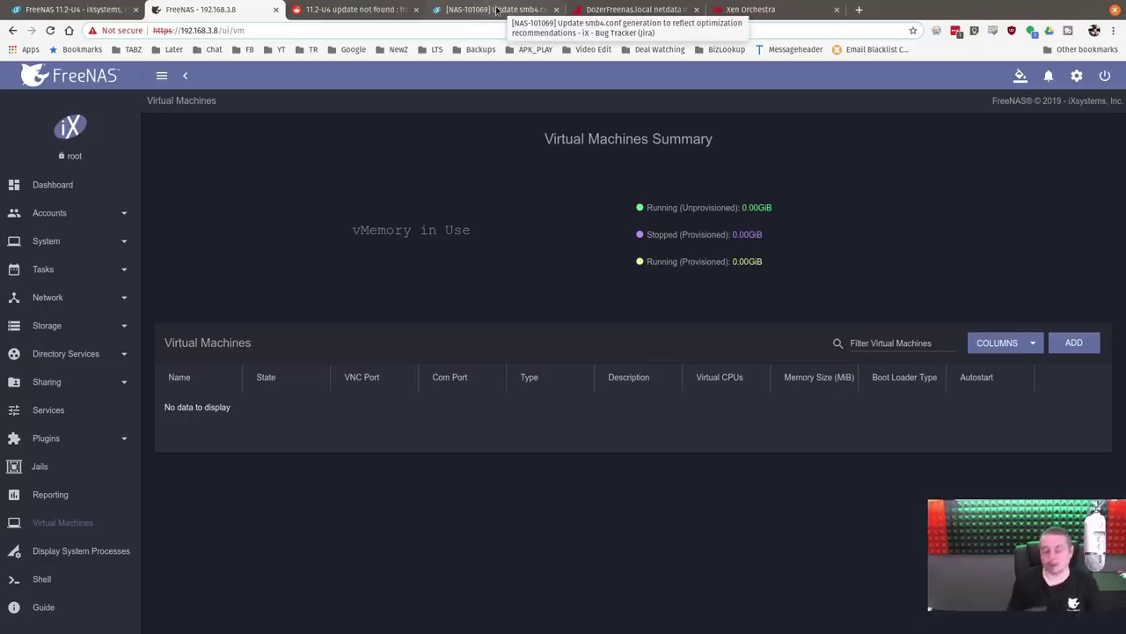
# - Return to the FreeNAS 11.2-U4 release notes and read the remaining bug fixes through to the end of the list
pyautogui.click(104, 8)
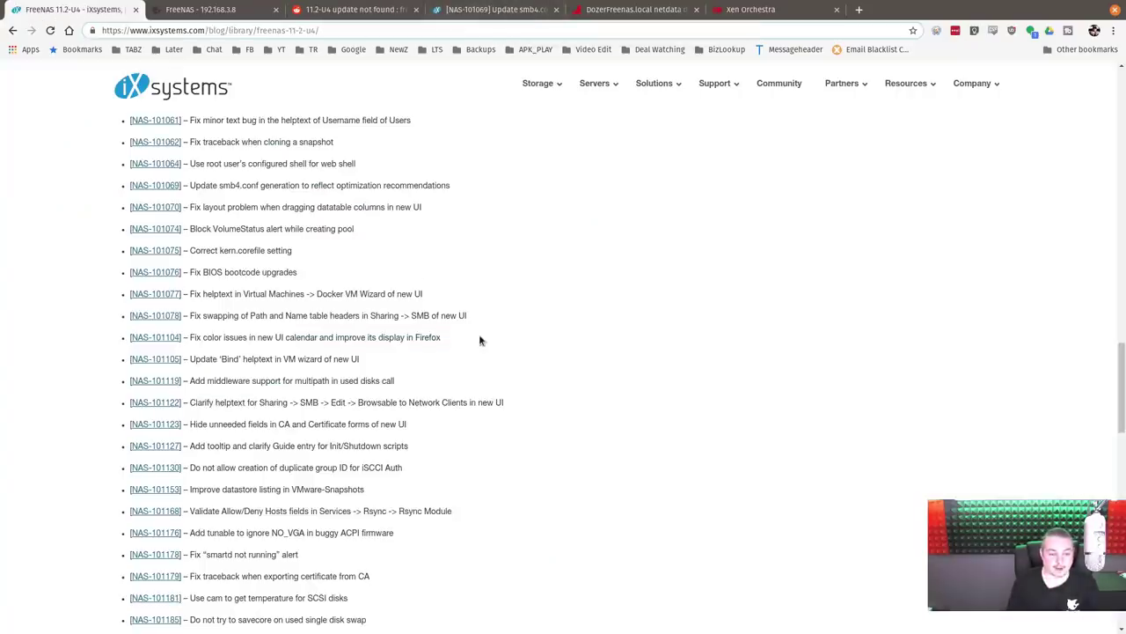
pyautogui.scroll(-20, 473, 533)
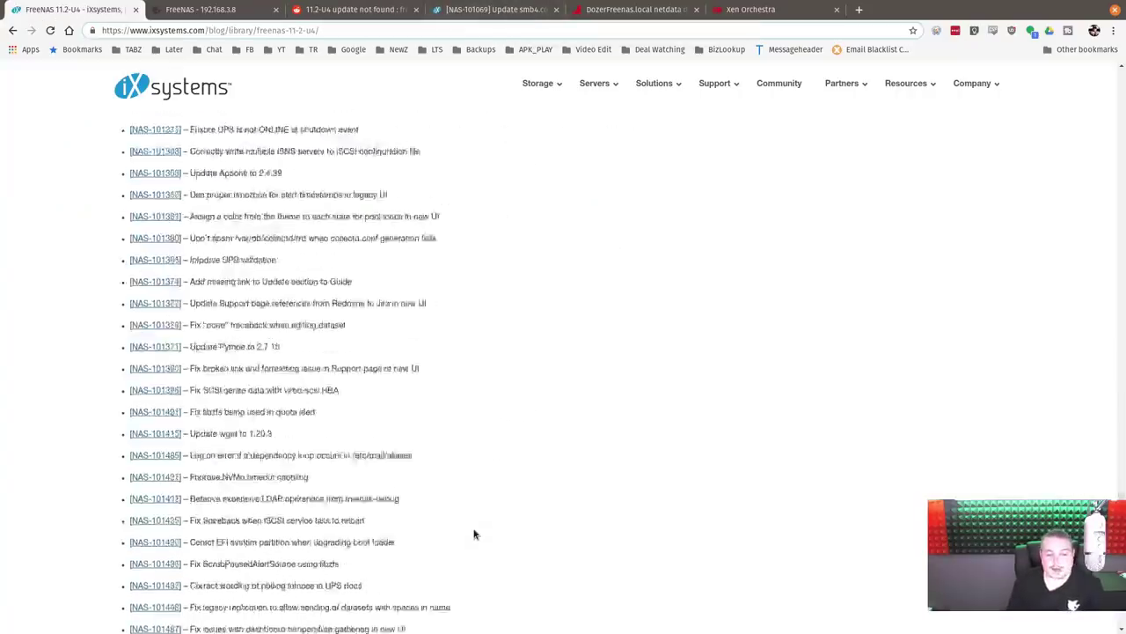
pyautogui.scroll(-3, 473, 534)
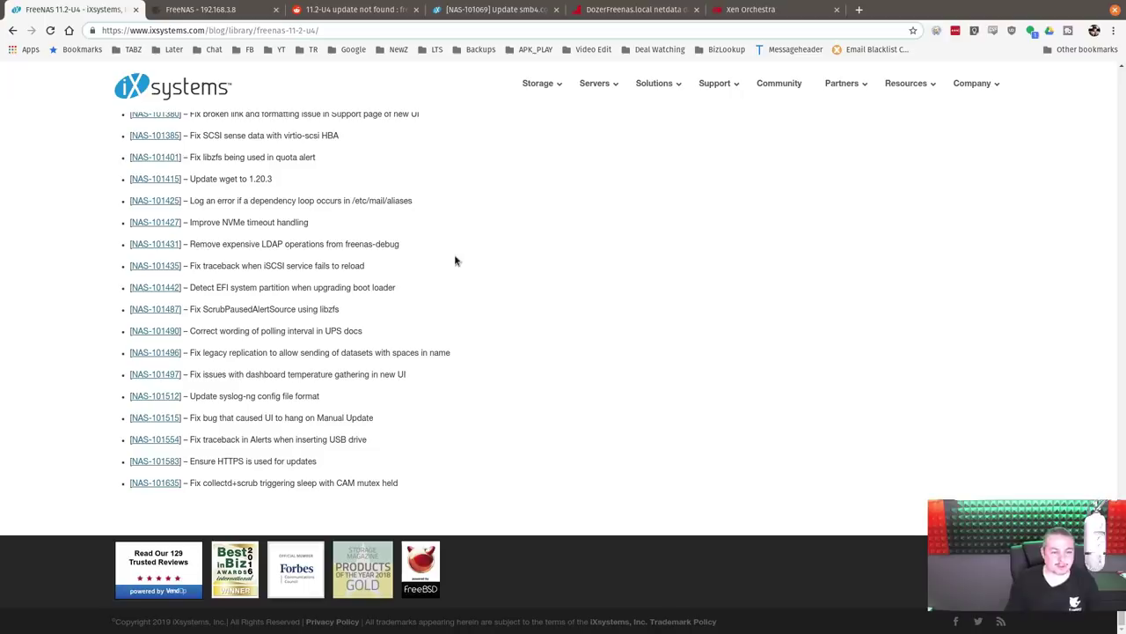
pyautogui.scroll(10, 334, 345)
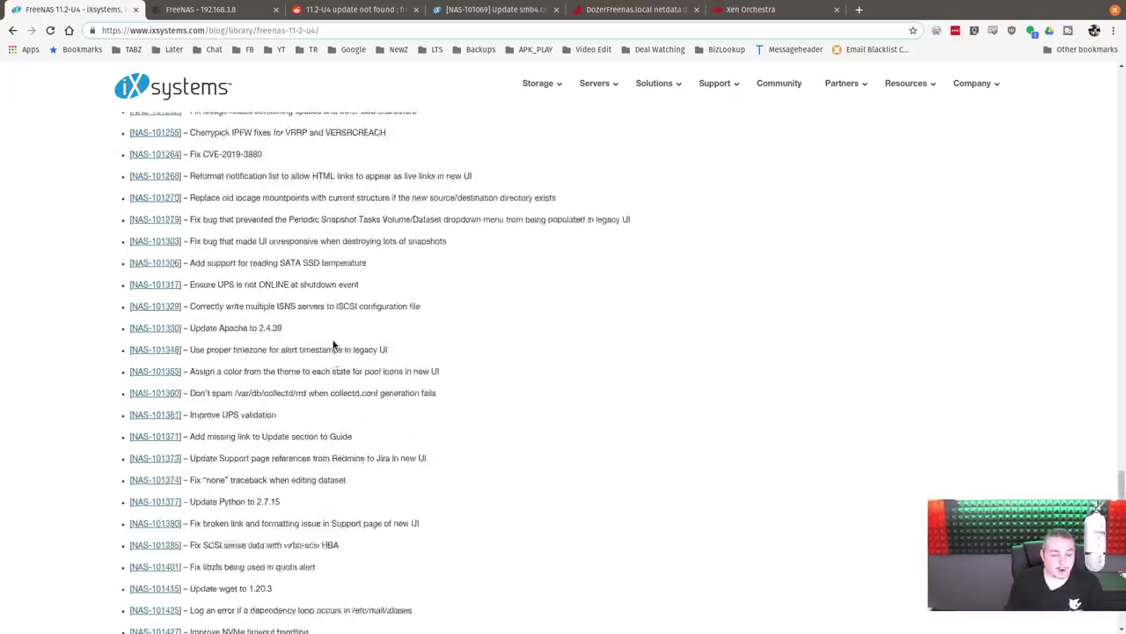
pyautogui.scroll(15, 335, 345)
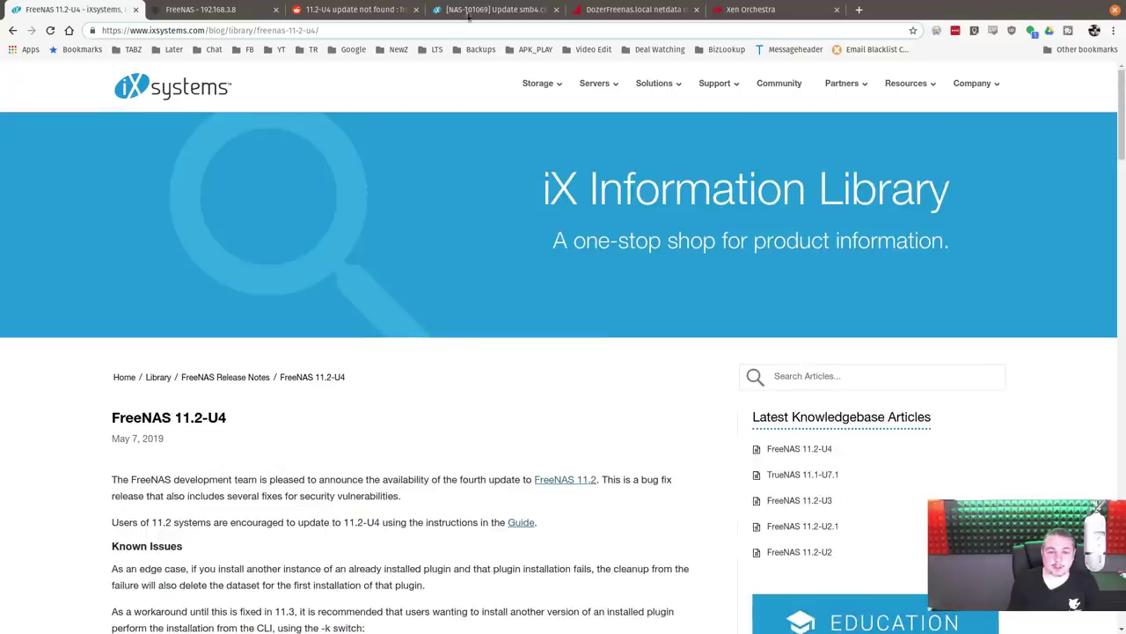
# - Look over the open Xen Orchestra storage list, netdata system overview and Reddit post about the missing 11.2-U4 update
pyautogui.click(750, 10)
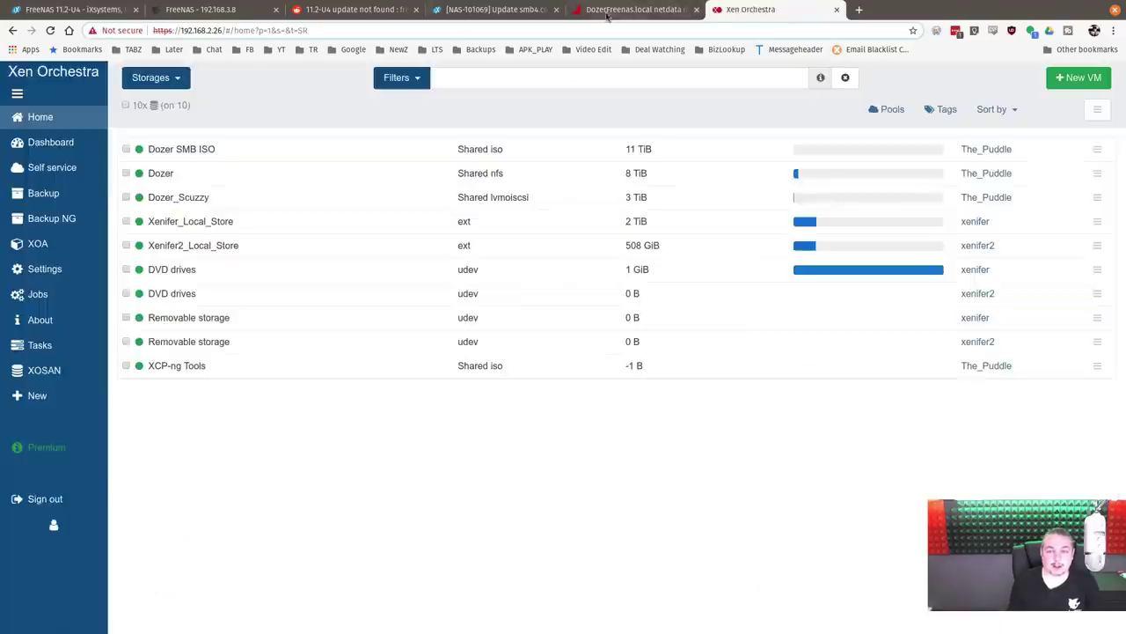
pyautogui.click(607, 12)
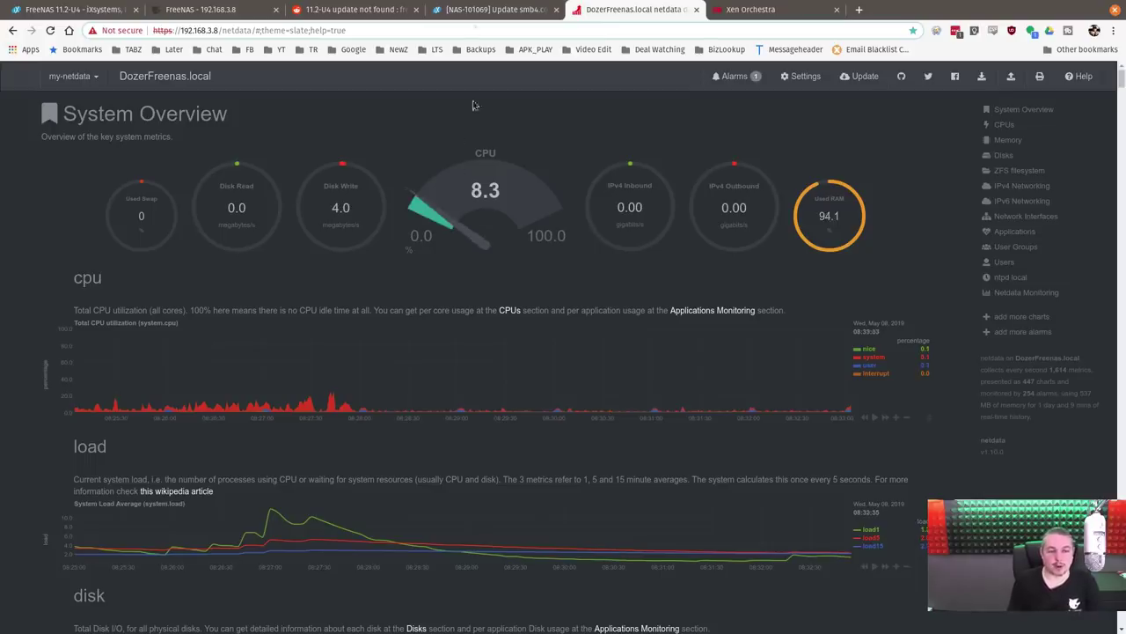
pyautogui.click(352, 9)
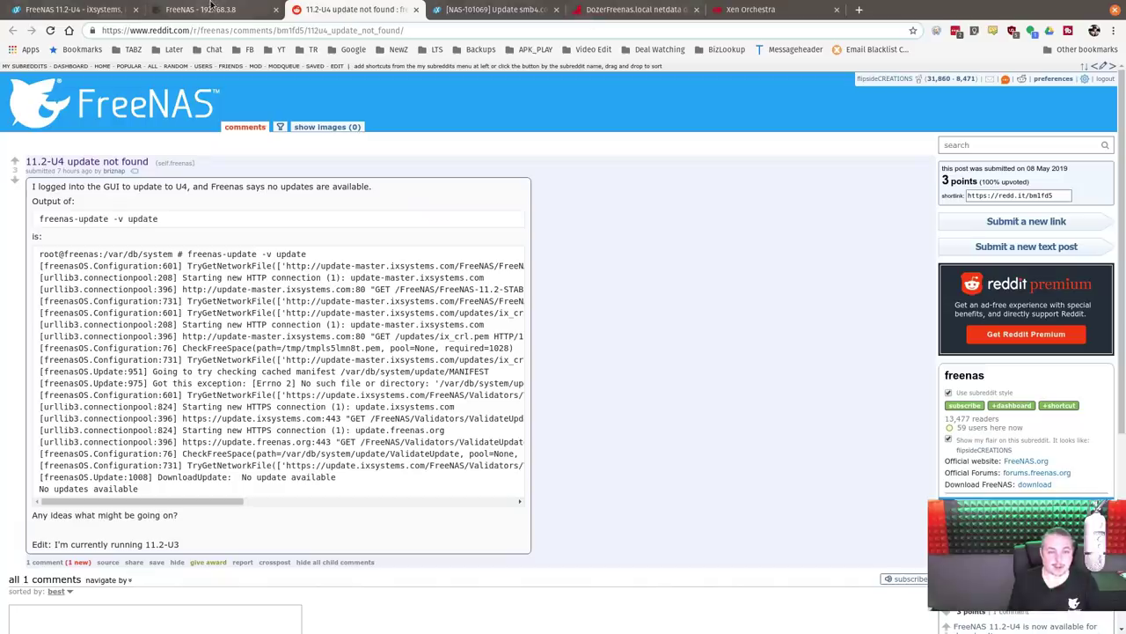
# - Go back to the FreeNAS server and inspect the selectable update trains in the system update settings, keeping FreeNAS-11.2-STABLE
pyautogui.click(219, 10)
pyautogui.click(53, 188)
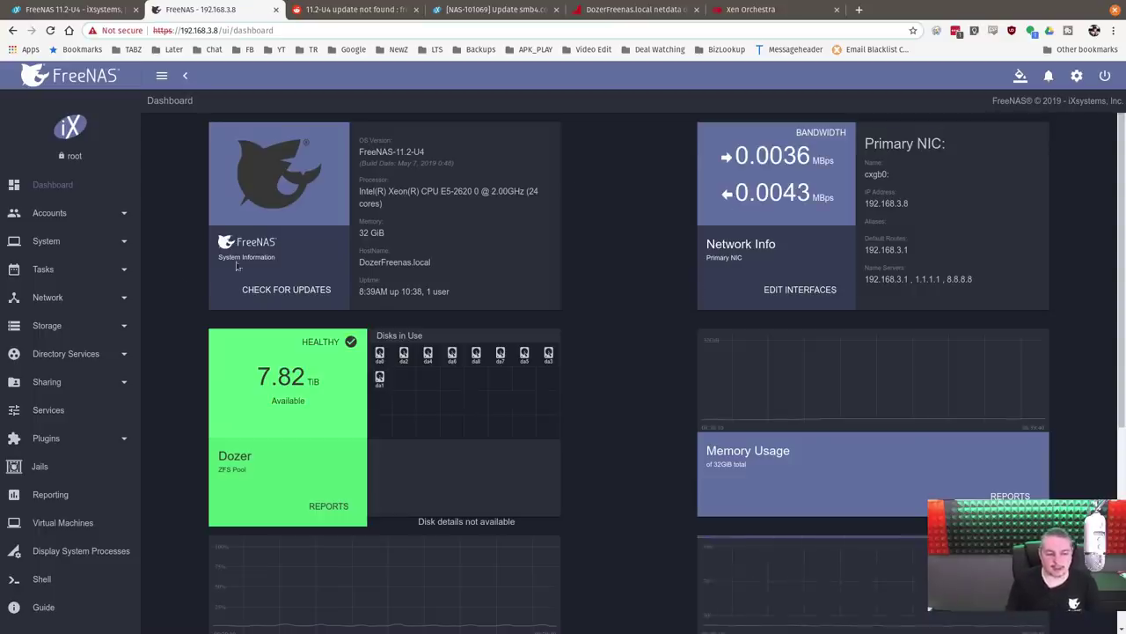
pyautogui.click(71, 243)
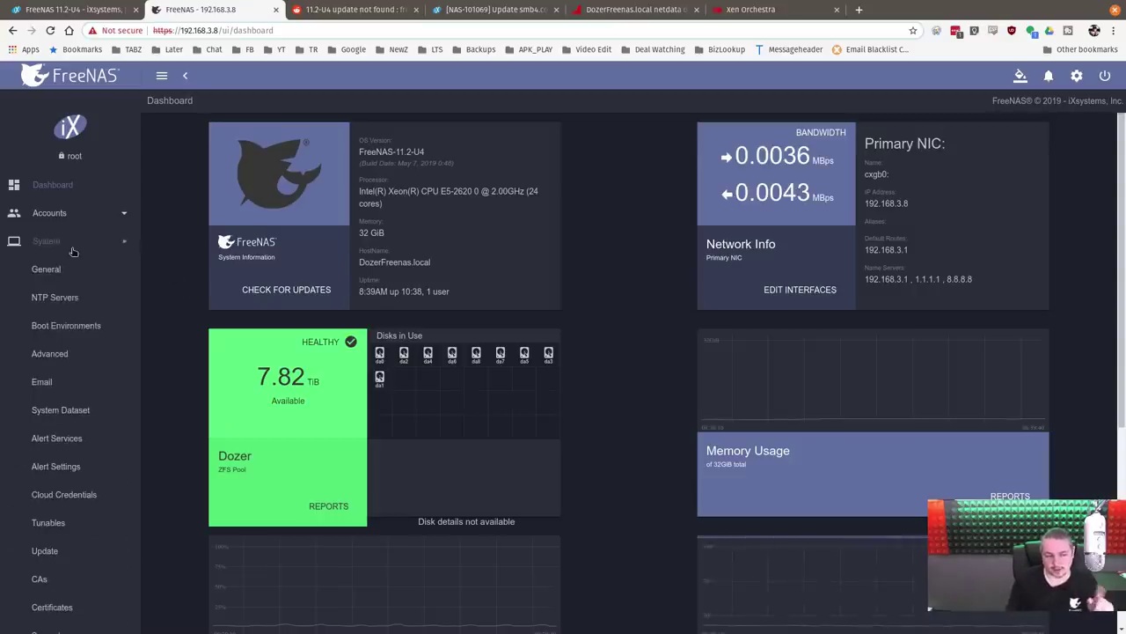
pyautogui.scroll(-2, 83, 396)
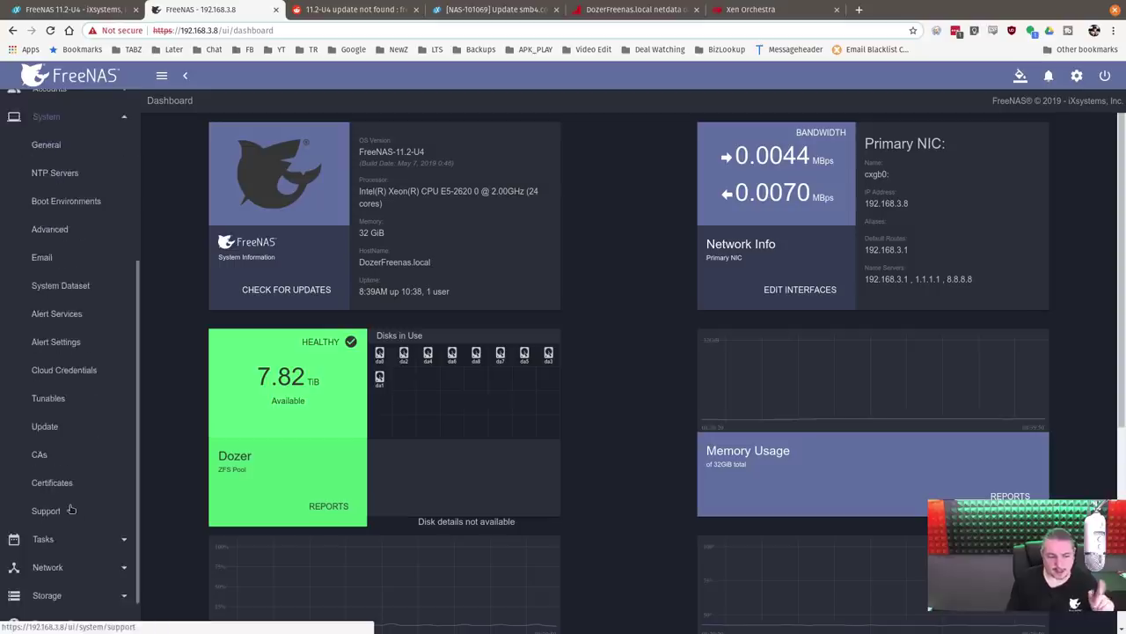
pyautogui.scroll(1, 75, 502)
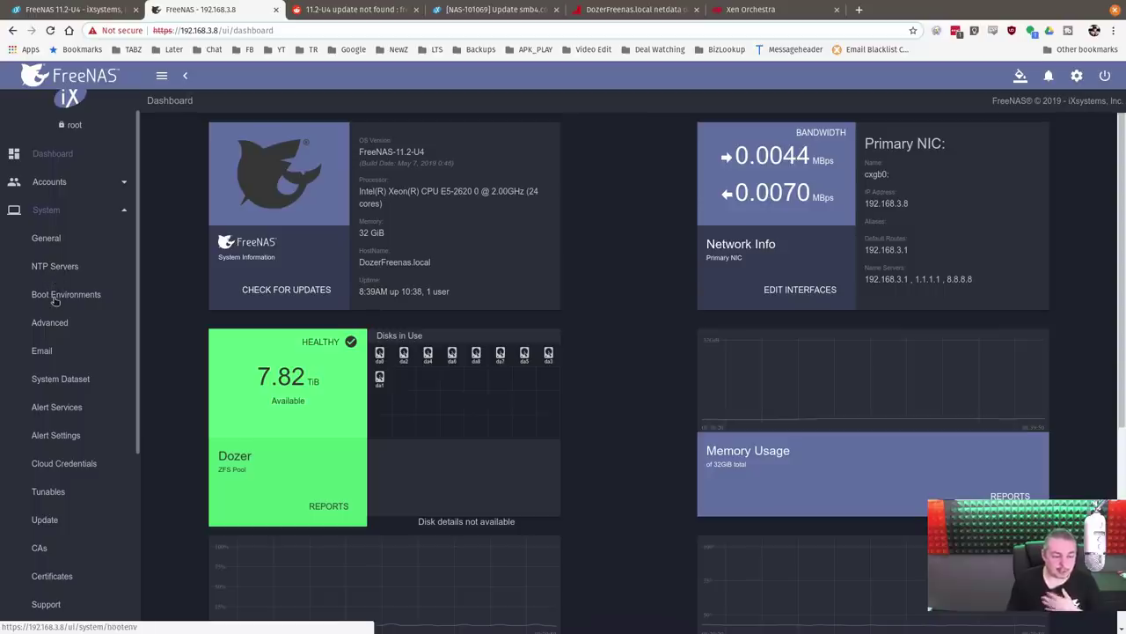
pyautogui.click(65, 523)
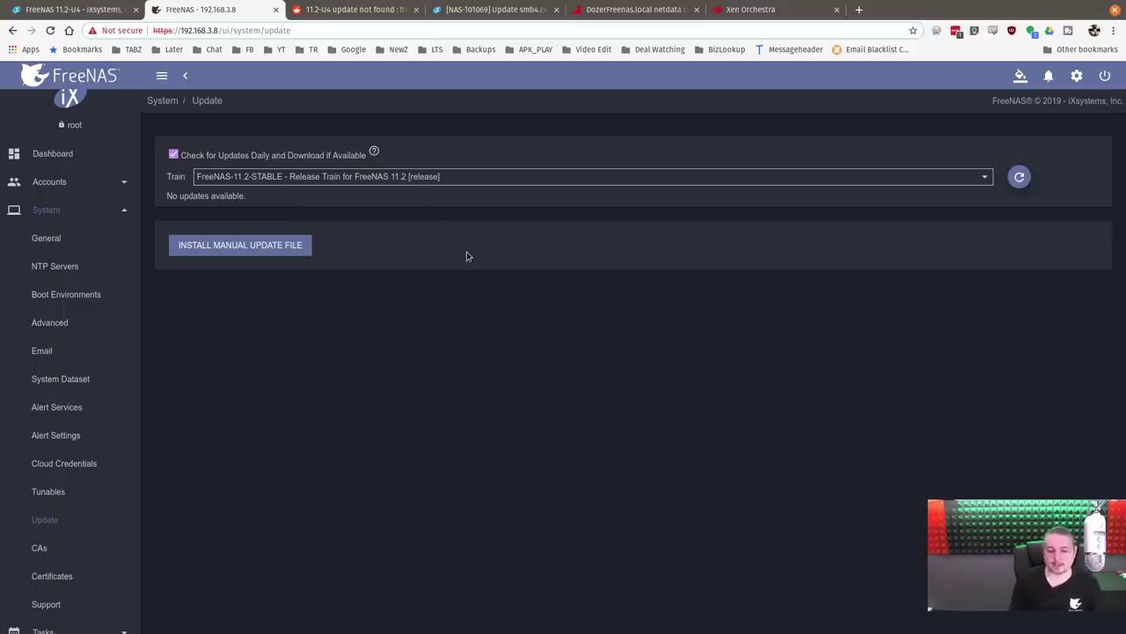
pyautogui.click(375, 178)
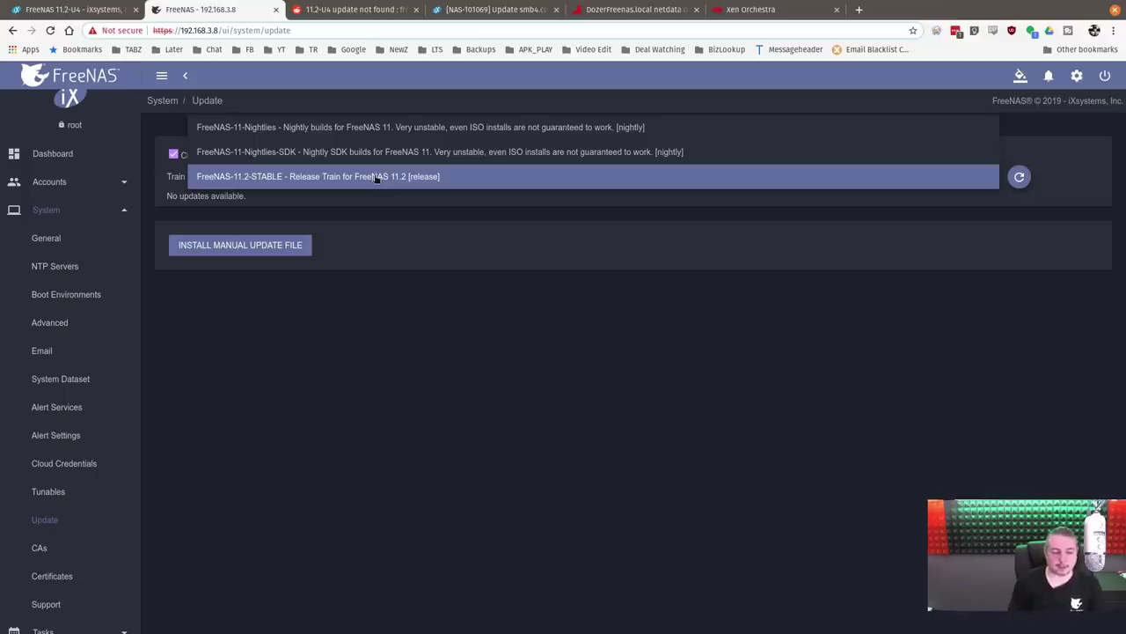
pyautogui.click(381, 225)
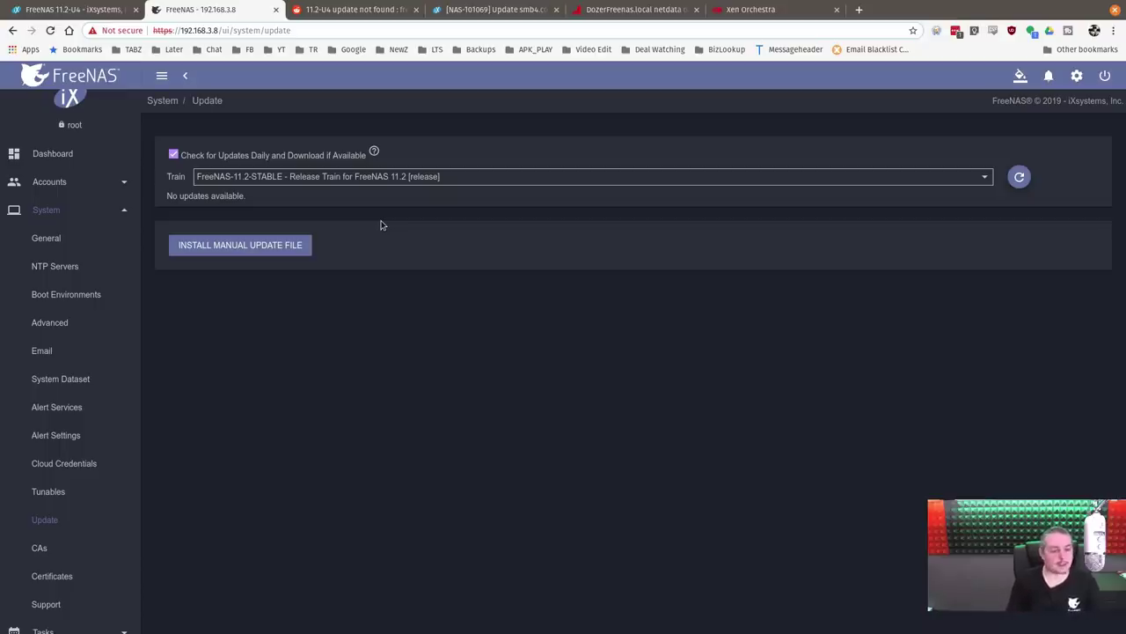
# - Review the boot environments and the actions offered for 11.2-U3, and return to the dashboard without applying any
pyautogui.click(79, 296)
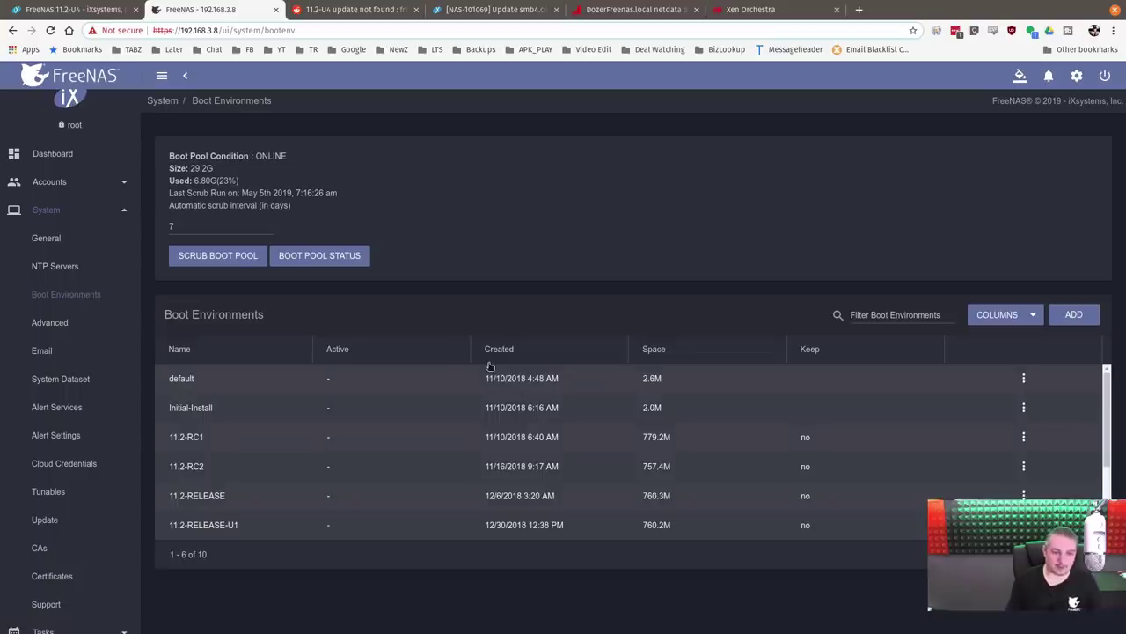
pyautogui.scroll(-2, 380, 479)
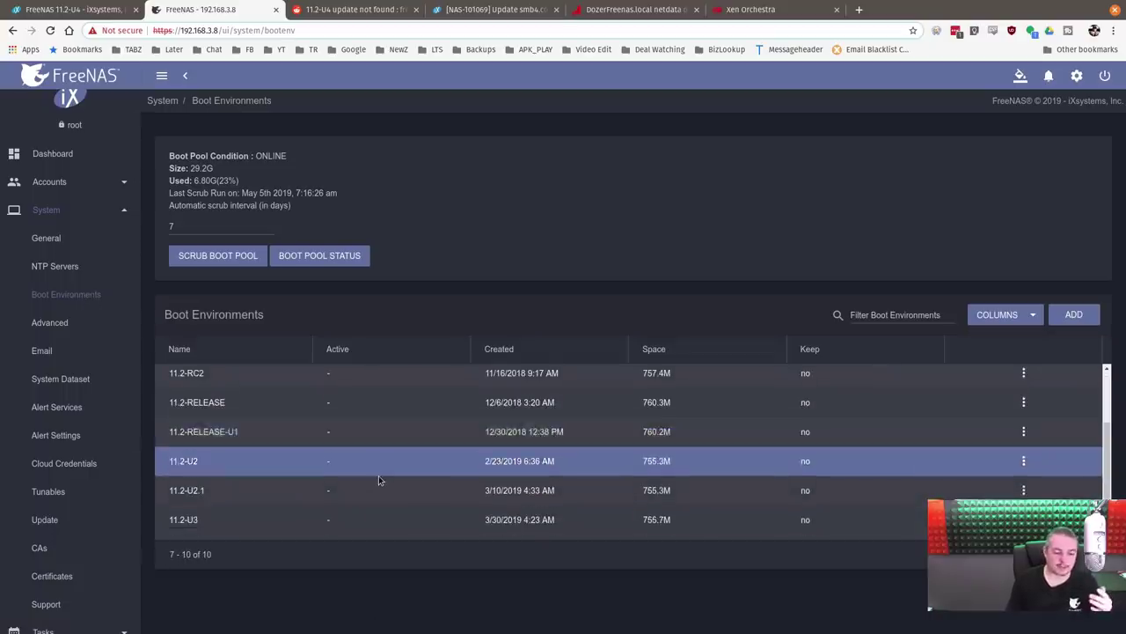
pyautogui.scroll(-1, 352, 488)
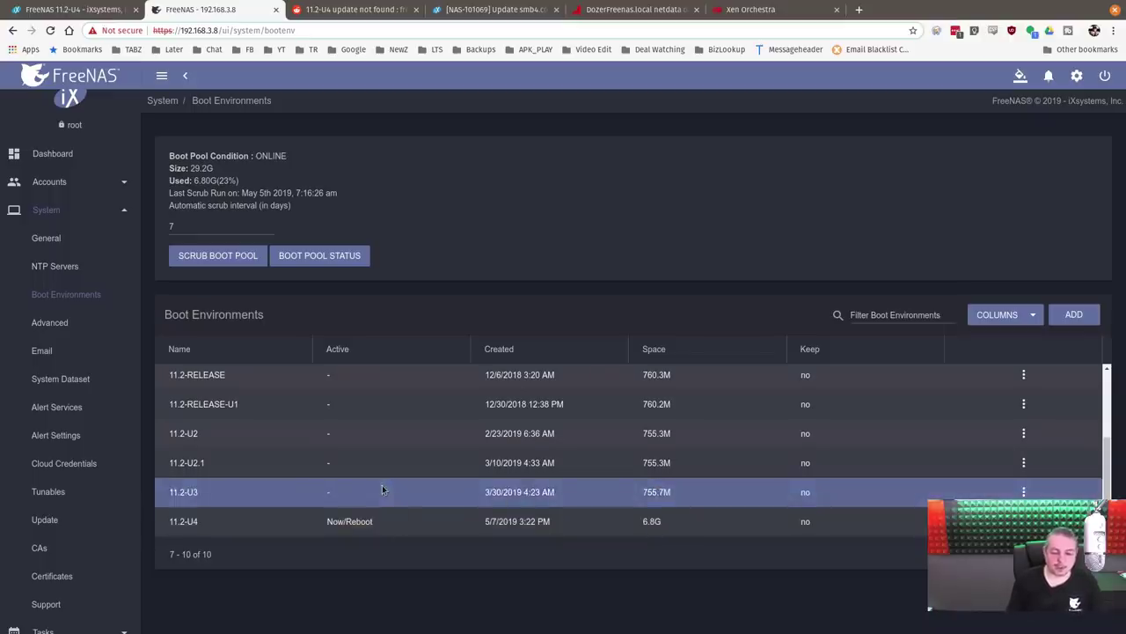
pyautogui.click(1024, 491)
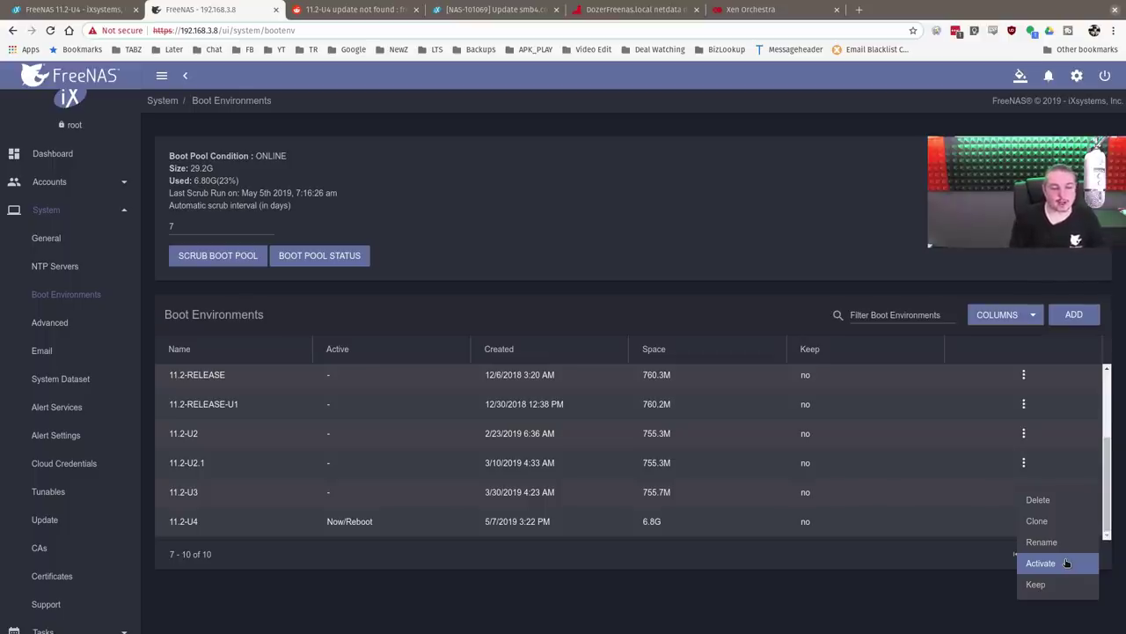
pyautogui.click(62, 155)
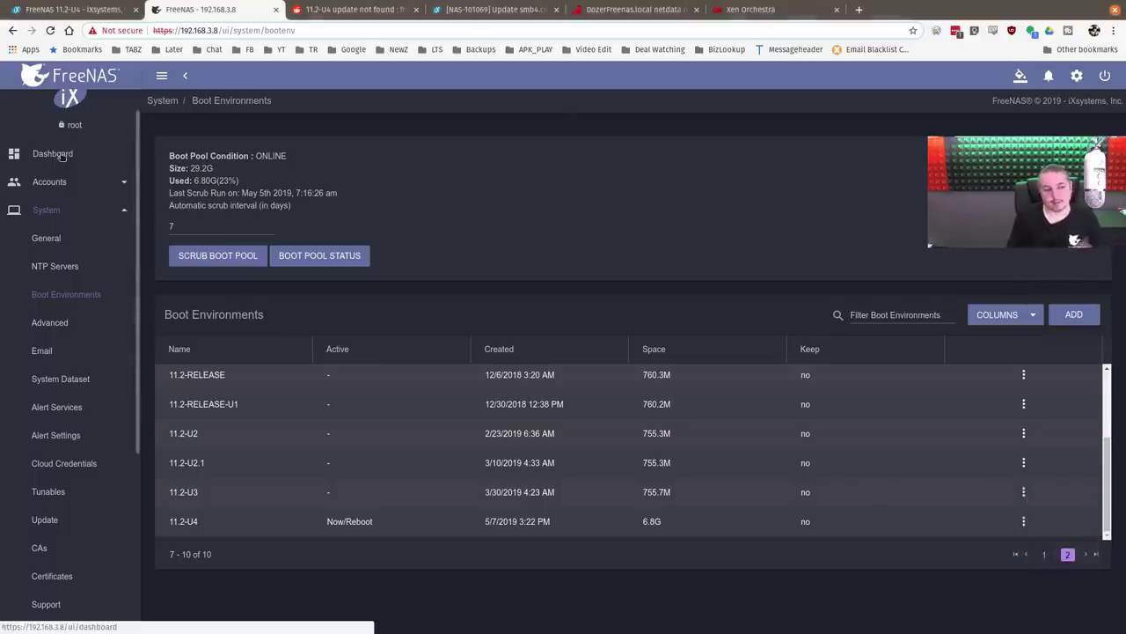
pyautogui.click(62, 155)
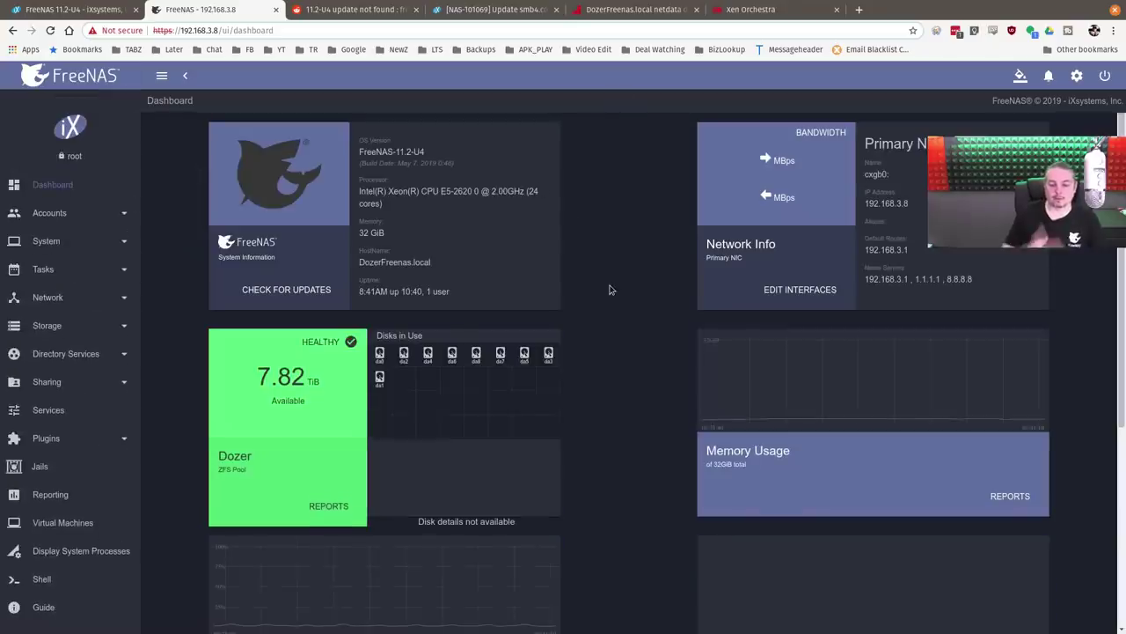